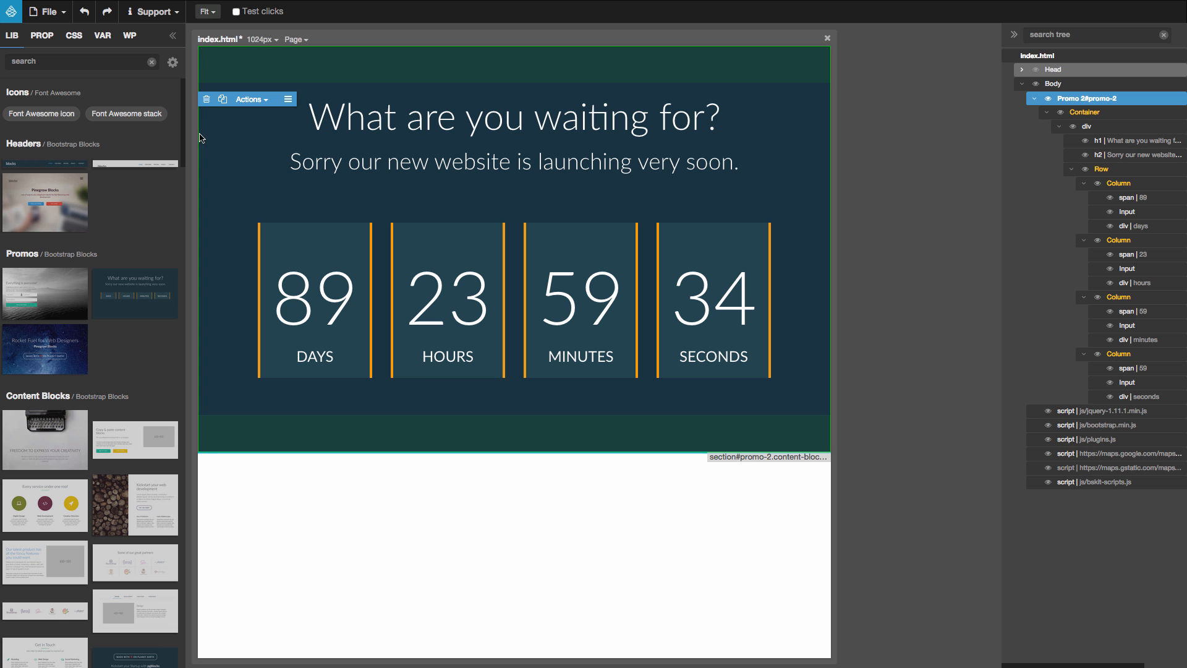
# Set the promo section's background image to flight-mountains-sky-flying-small.jpg from the images folder
pyautogui.click(47, 37)
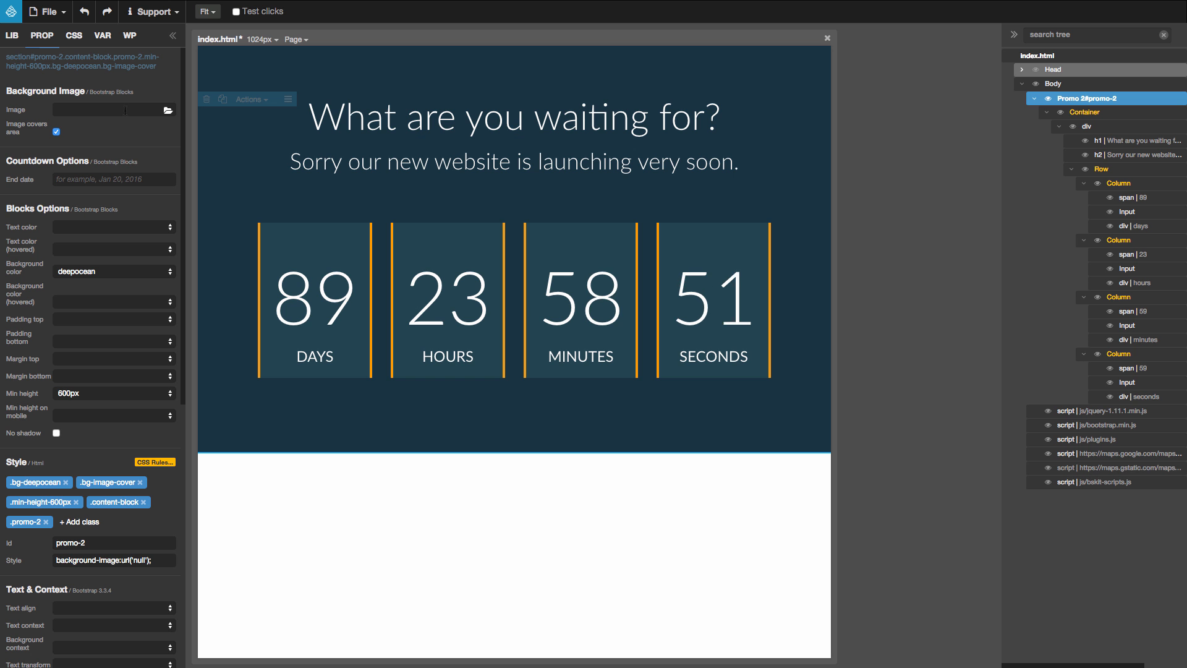
pyautogui.click(168, 110)
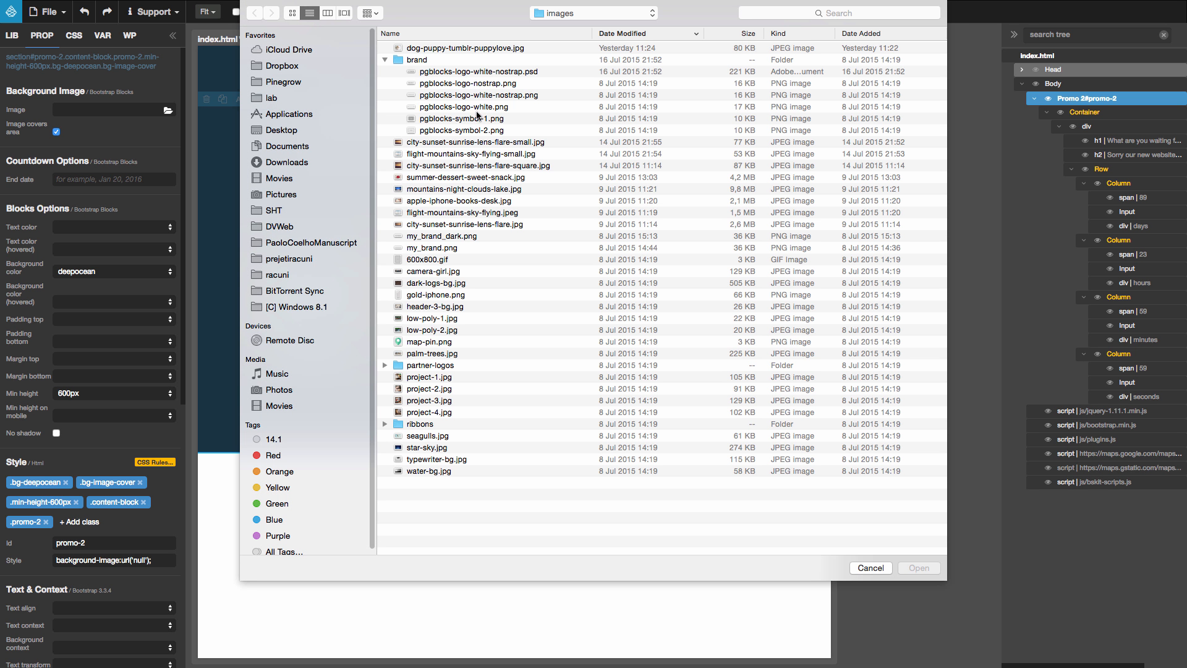
pyautogui.doubleClick(484, 153)
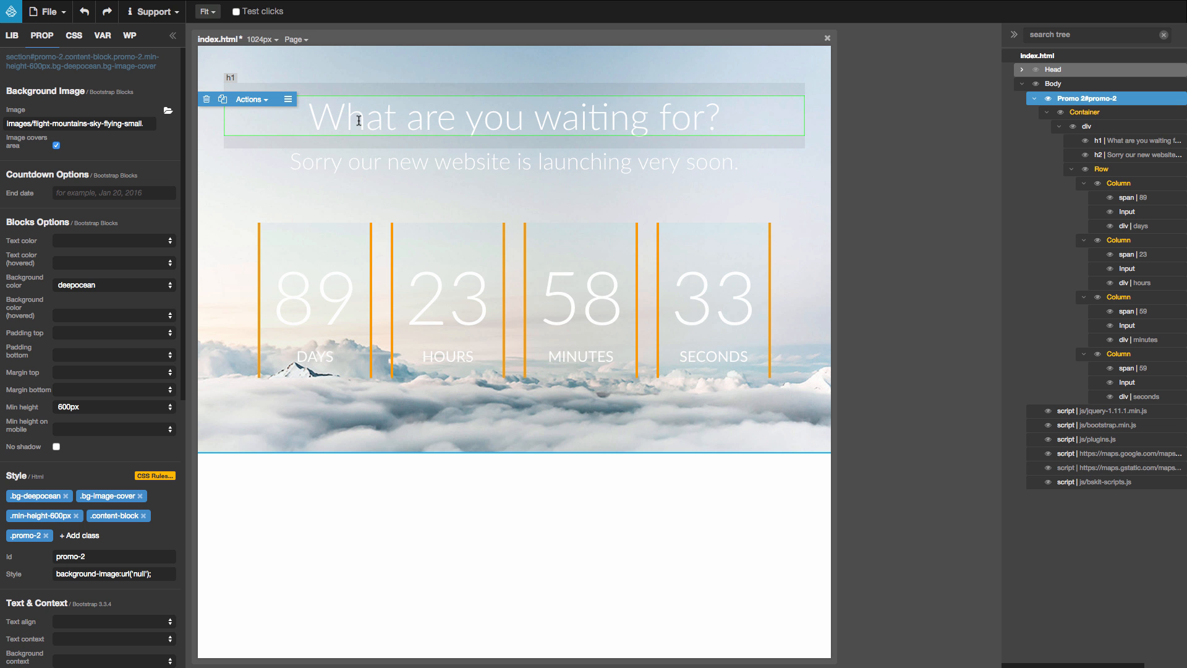
# Show the active CSS rules for the "What are you waiting for?" h1 heading
pyautogui.click(74, 37)
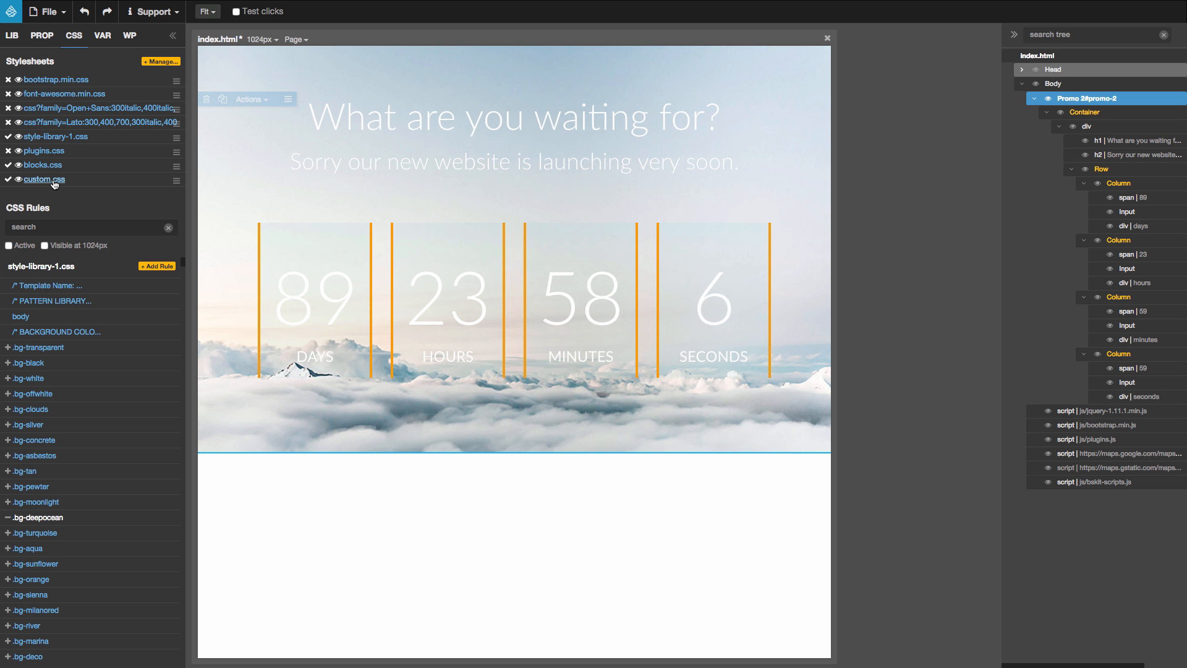
pyautogui.click(390, 113)
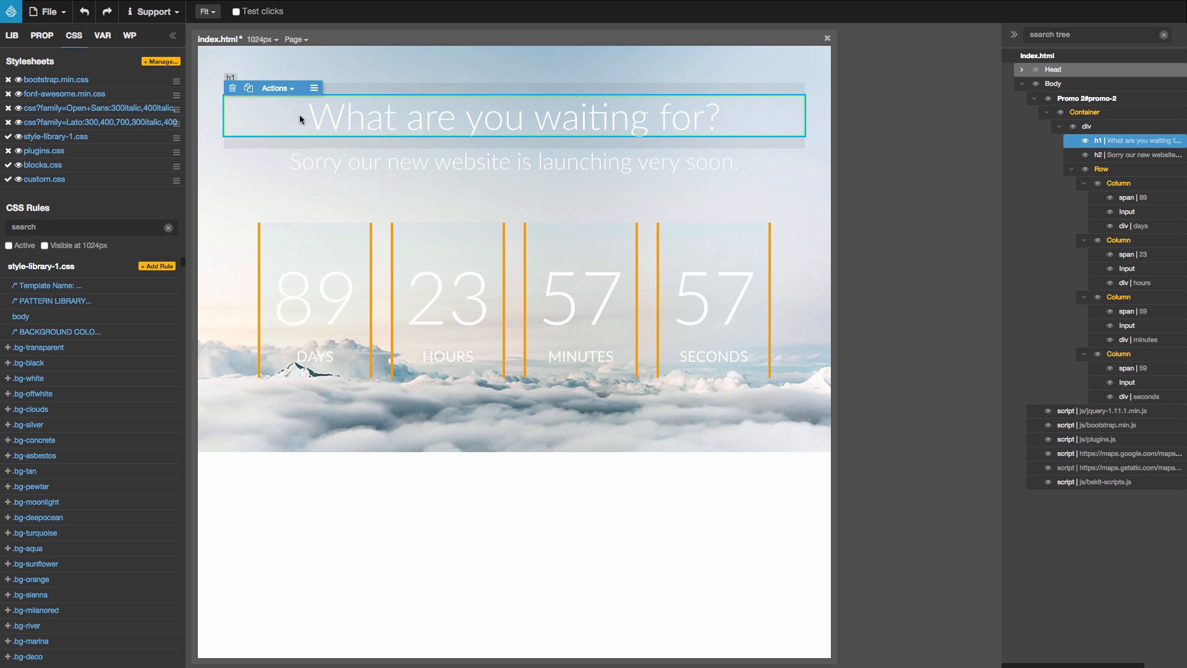
pyautogui.click(274, 88)
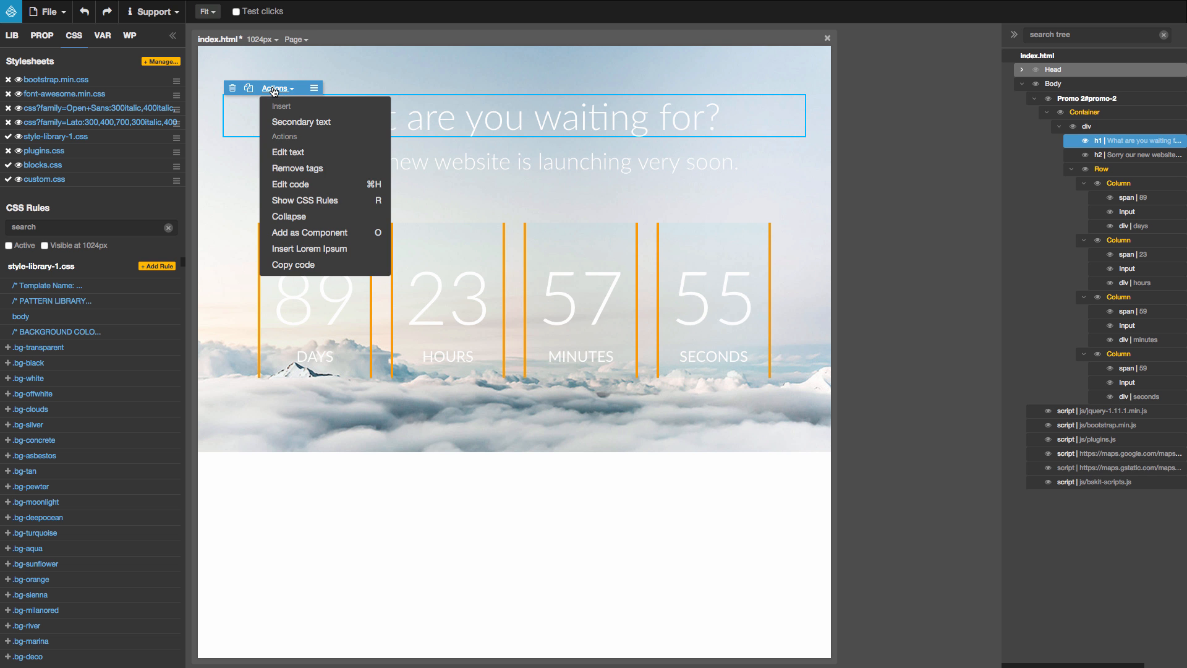
pyautogui.click(305, 201)
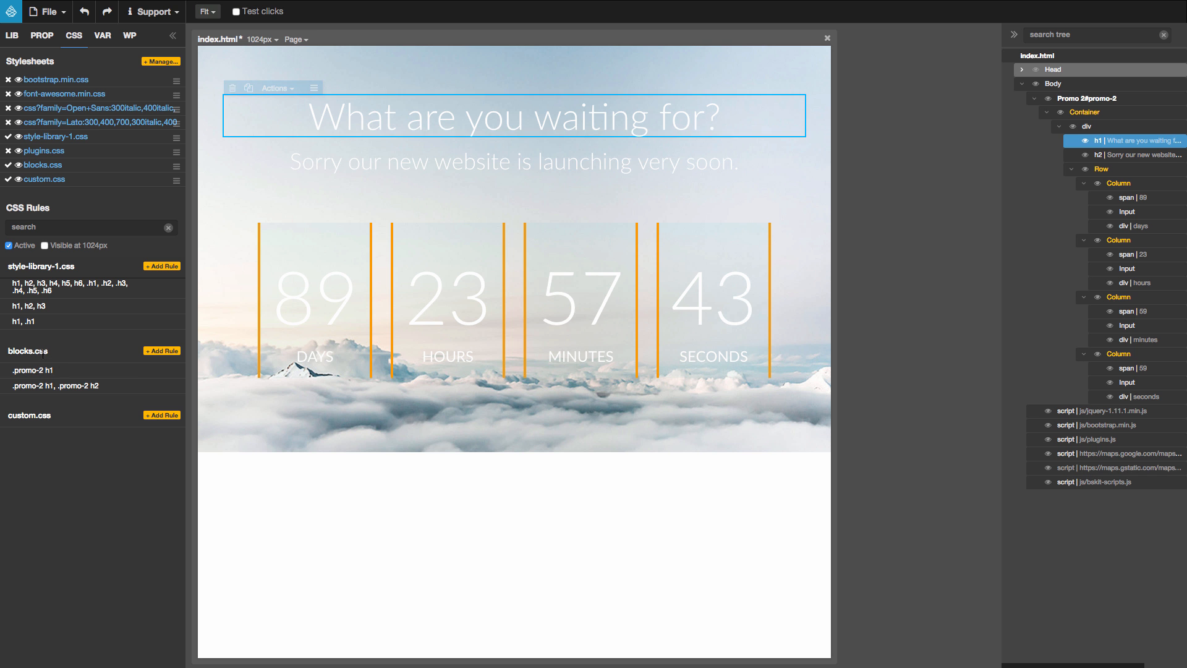
pyautogui.moveTo(147, 373)
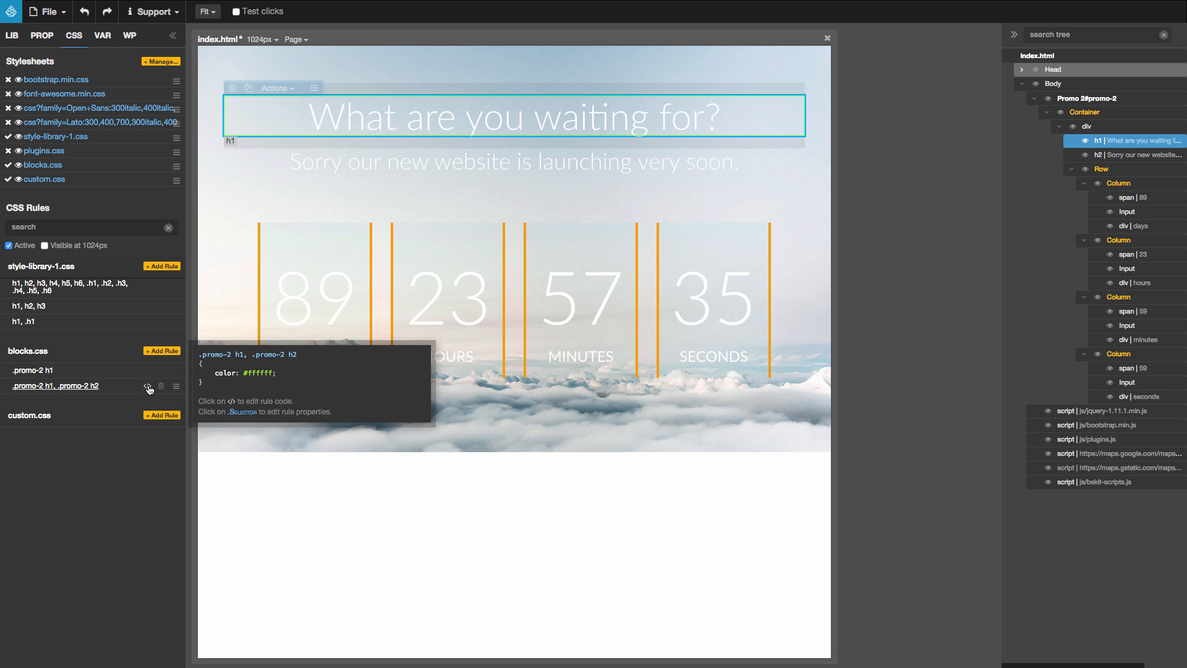
pyautogui.click(84, 388)
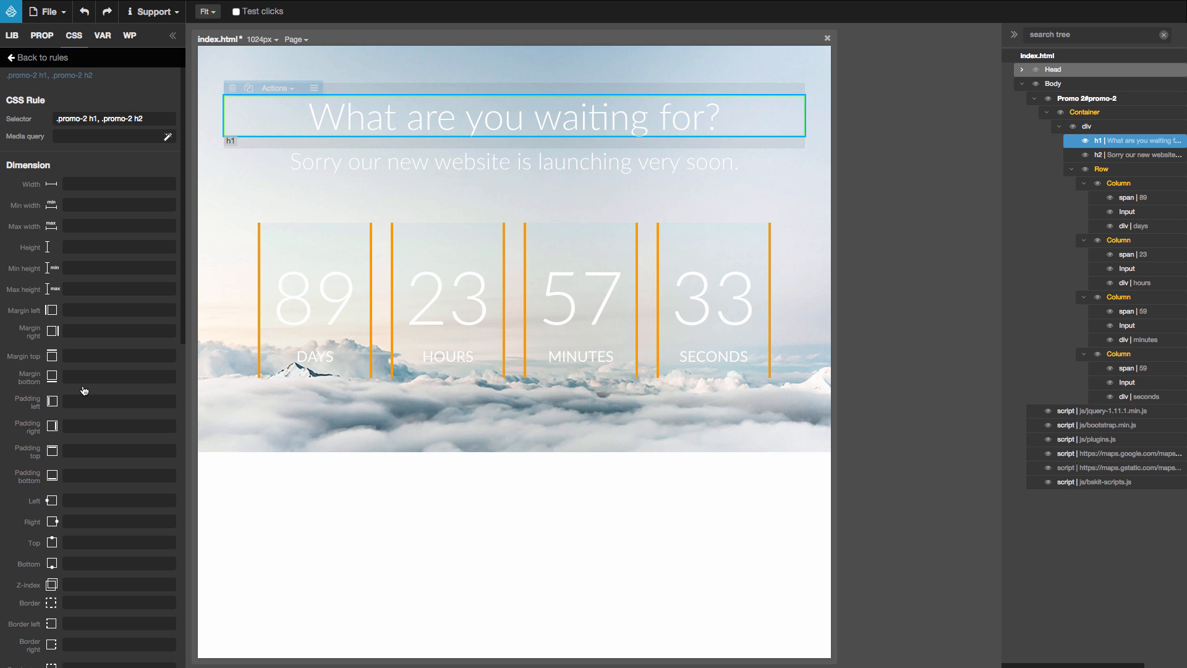
pyautogui.scroll(-10, 84, 390)
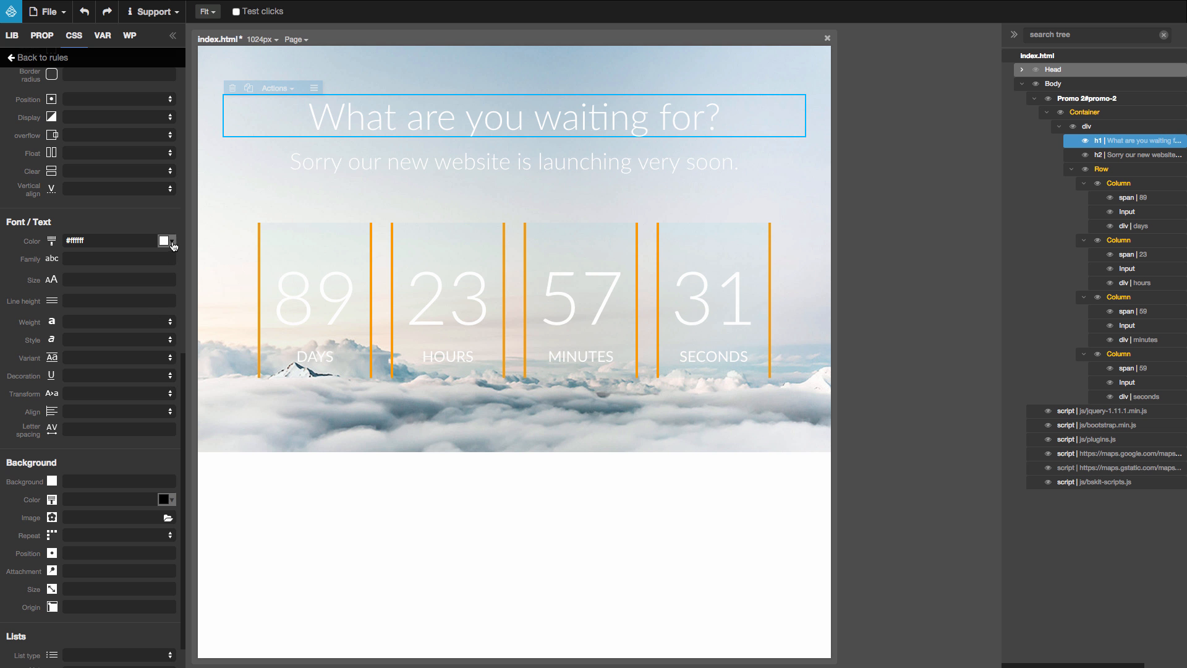
pyautogui.click(174, 246)
pyautogui.moveTo(210, 265); pyautogui.dragTo(255, 276)
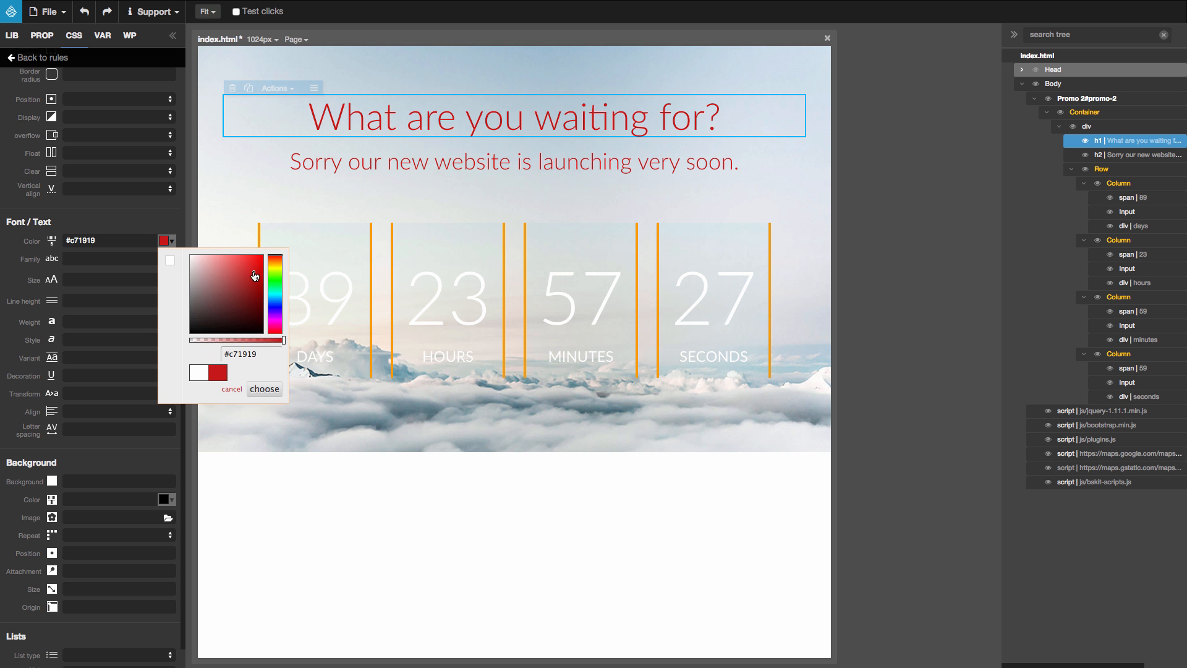
pyautogui.click(231, 389)
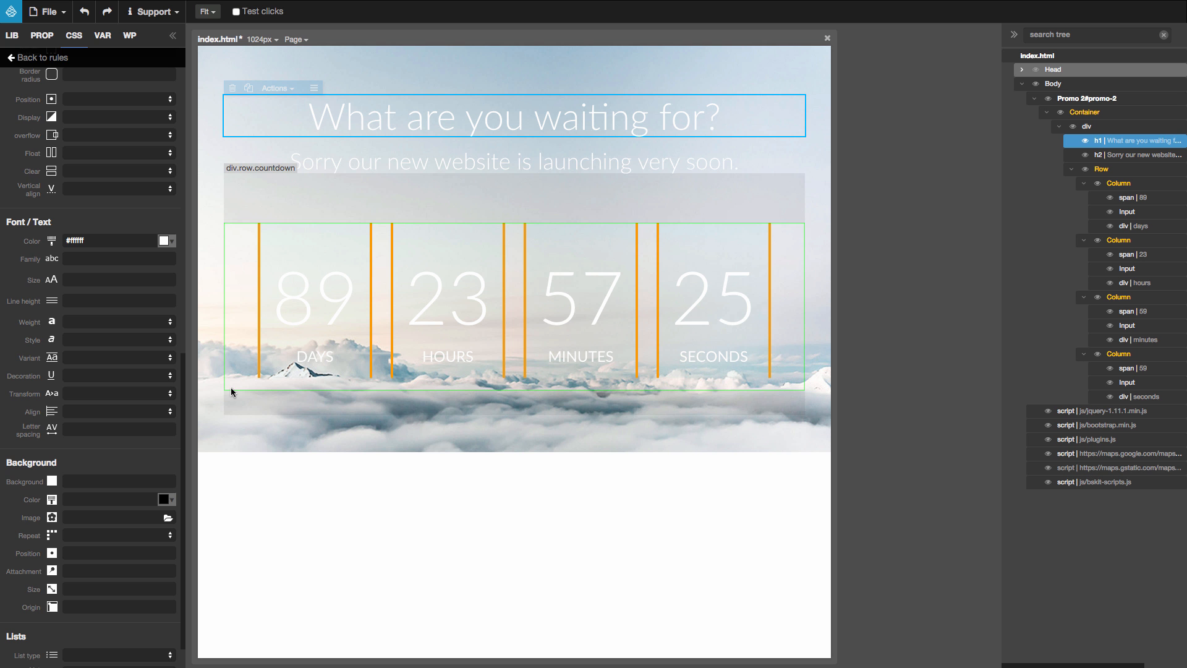
pyautogui.click(38, 58)
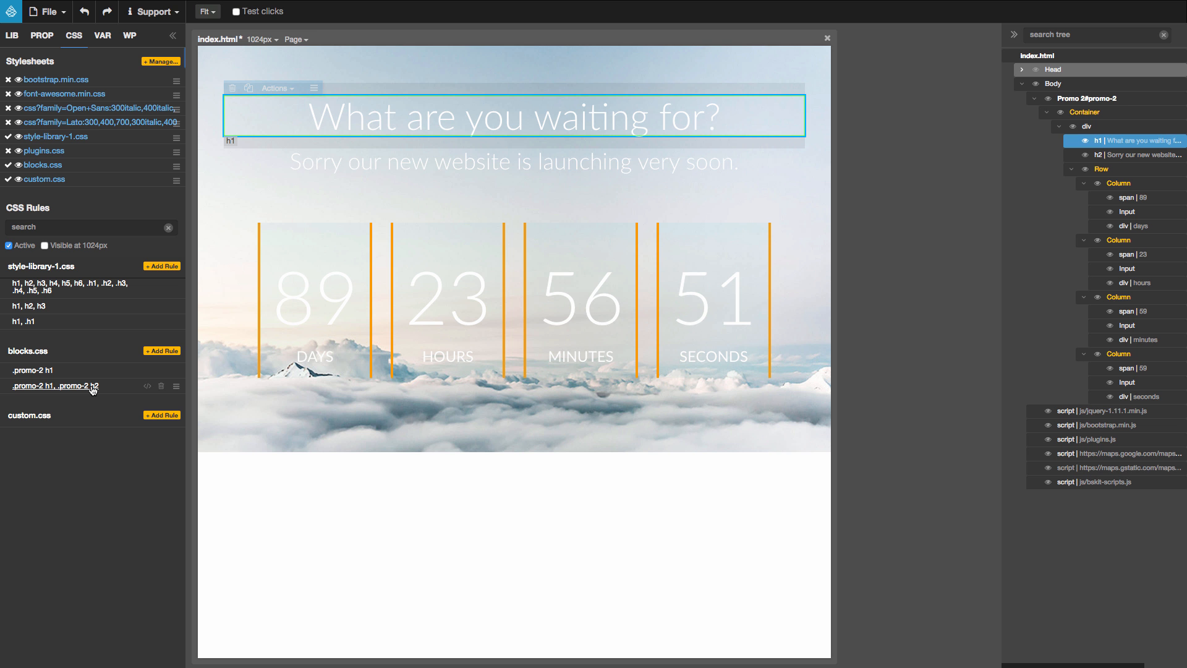
# Copy the ".promo-2 h1, .promo-2 h2" selector from its blocks.css rule and create a new custom.css rule with it
pyautogui.moveTo(147, 388)
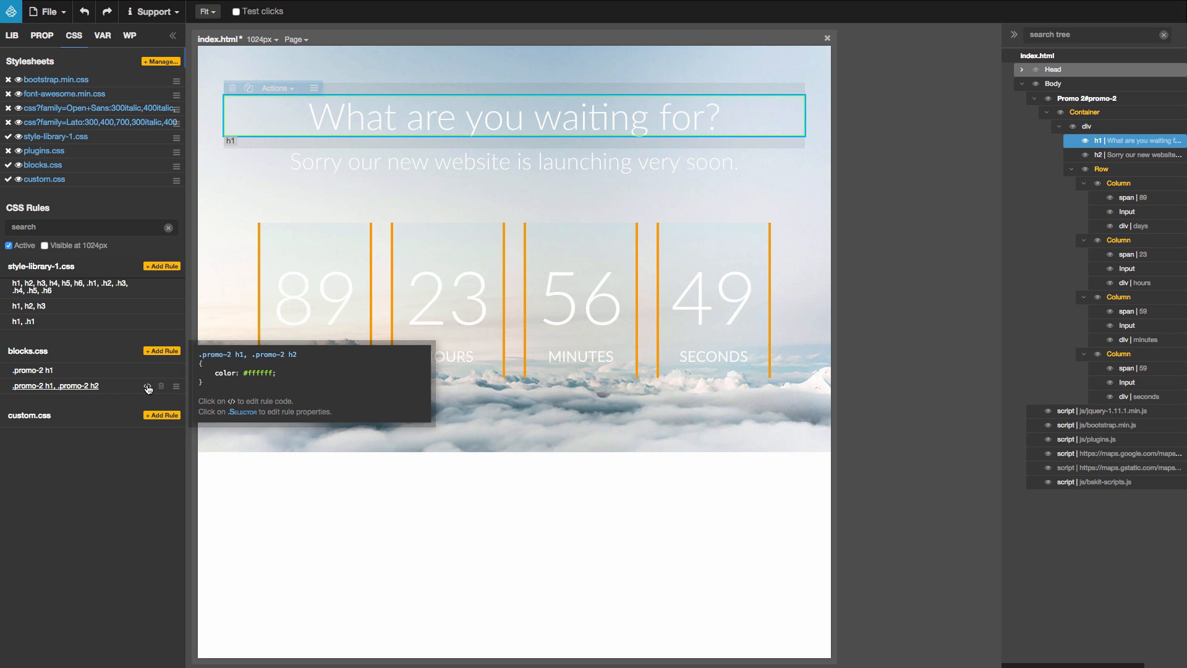
pyautogui.click(148, 388)
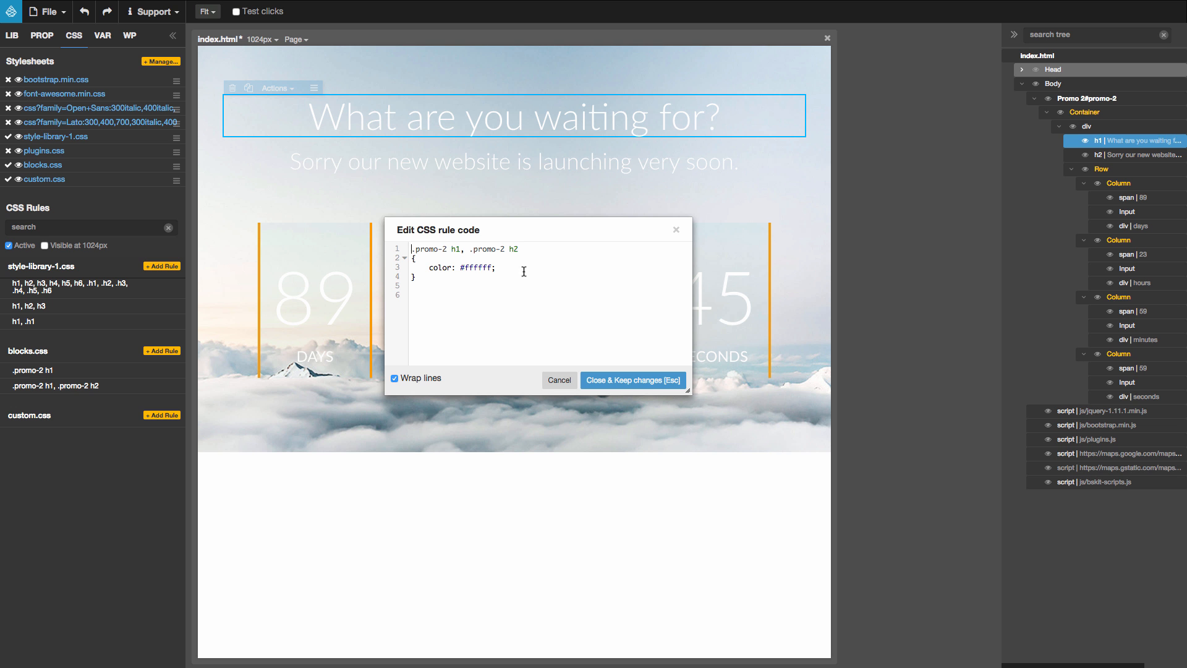
pyautogui.moveTo(520, 248); pyautogui.dragTo(407, 248)
pyautogui.press('super+c')
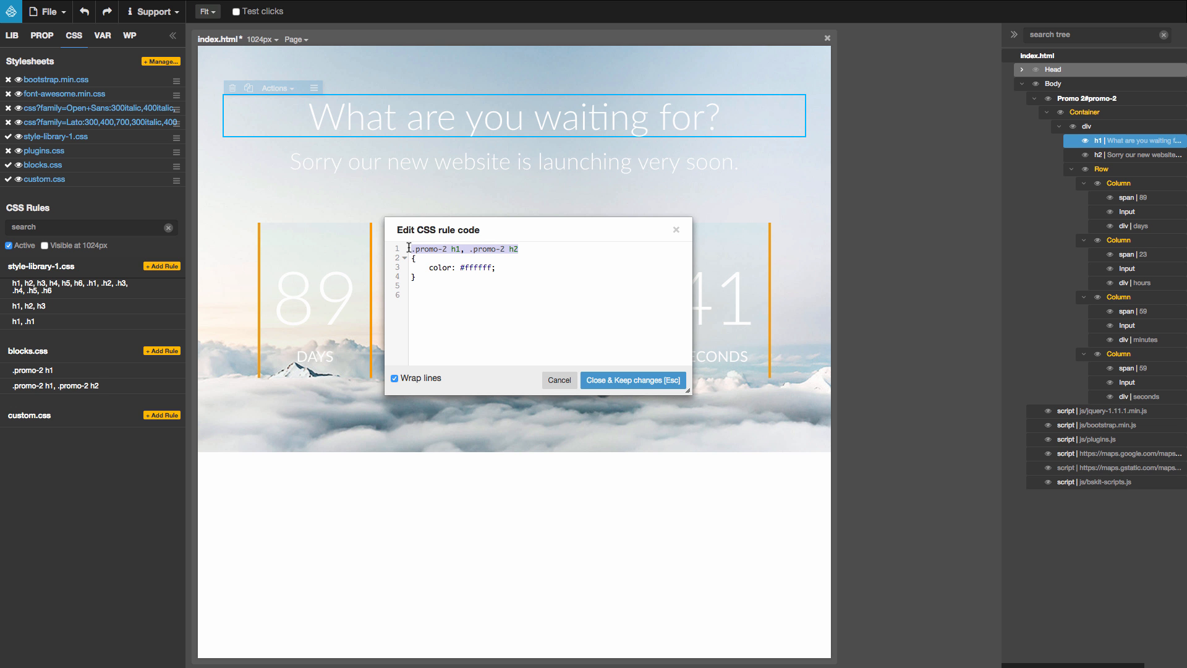
pyautogui.click(556, 381)
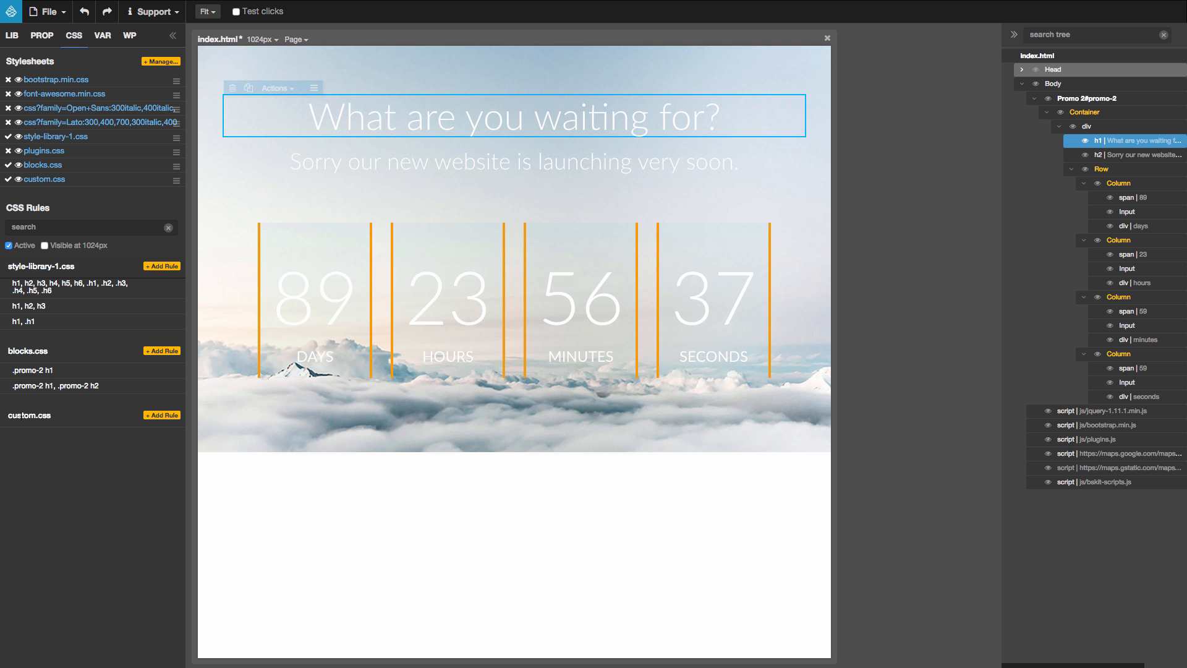
pyautogui.click(157, 417)
pyautogui.press('super+v')
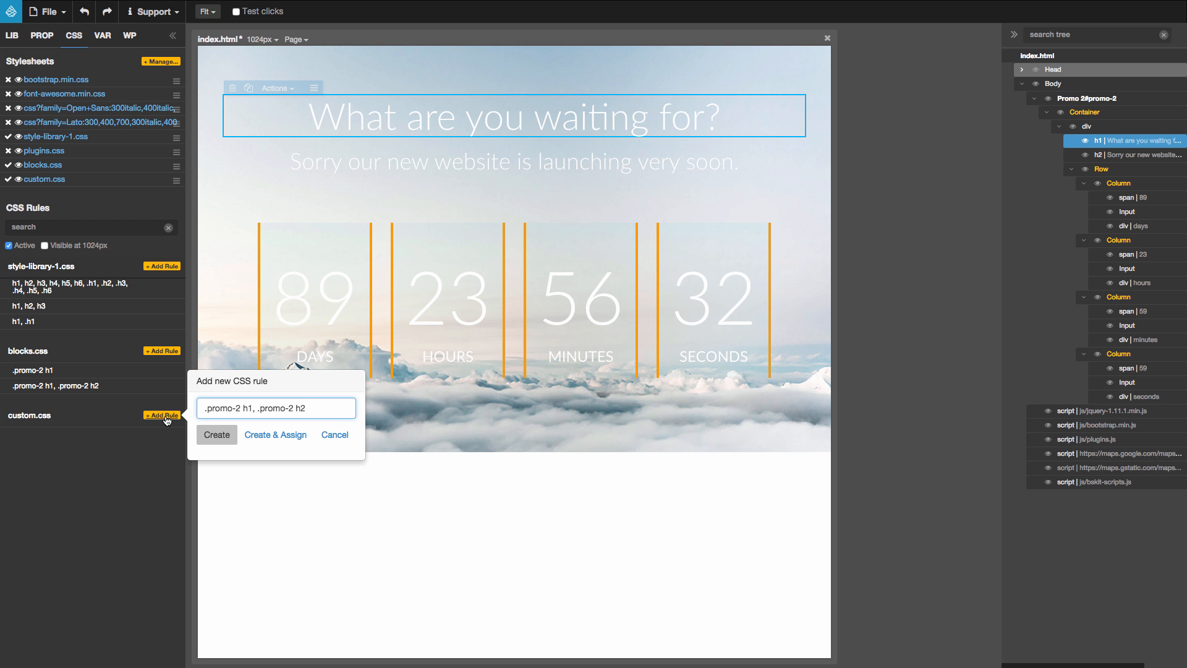
pyautogui.click(229, 435)
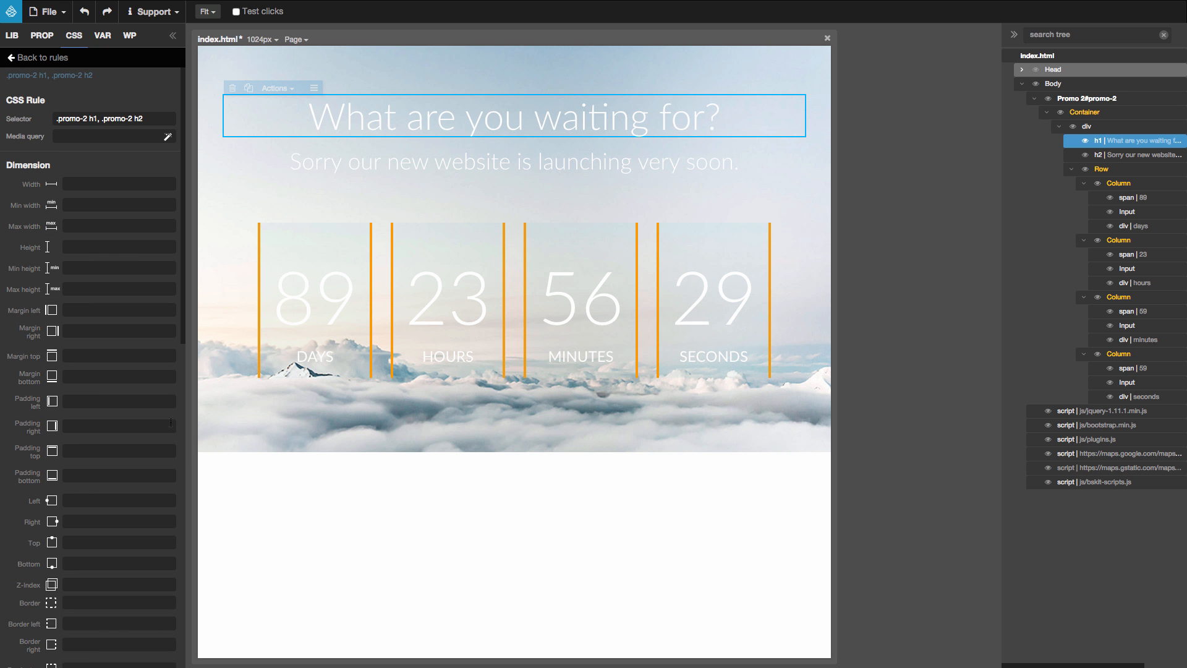
# Set the font color of the new heading rule to #606060 and return to the rules list
pyautogui.scroll(-15, 171, 422)
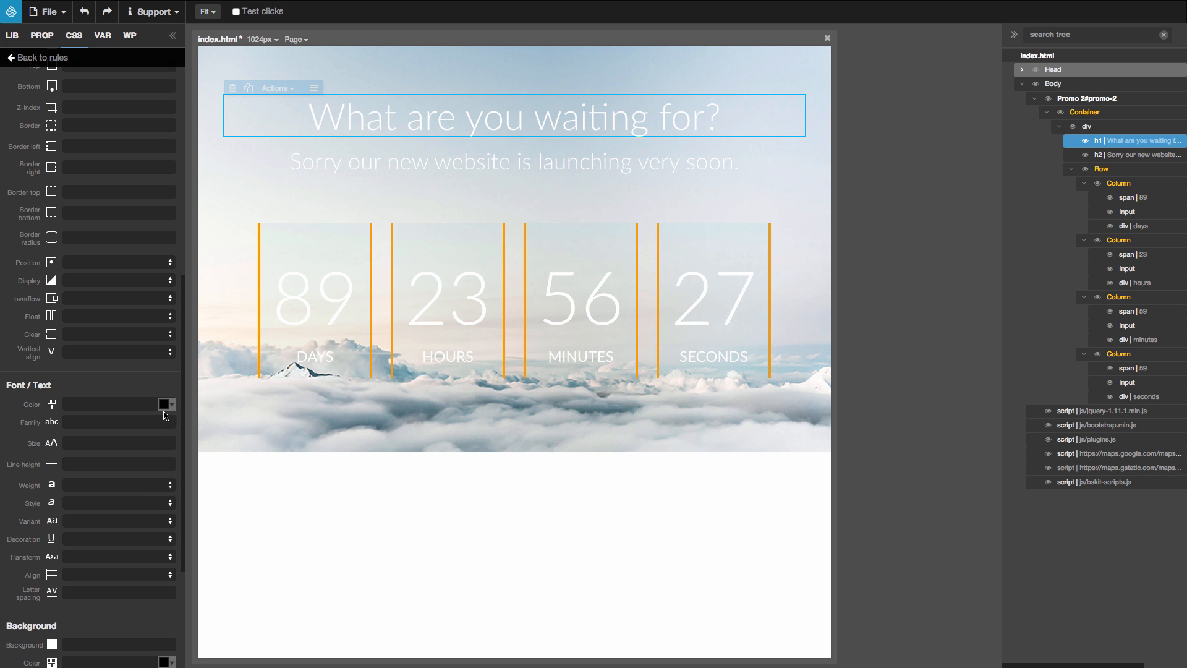
pyautogui.click(166, 404)
pyautogui.moveTo(194, 424); pyautogui.dragTo(169, 466)
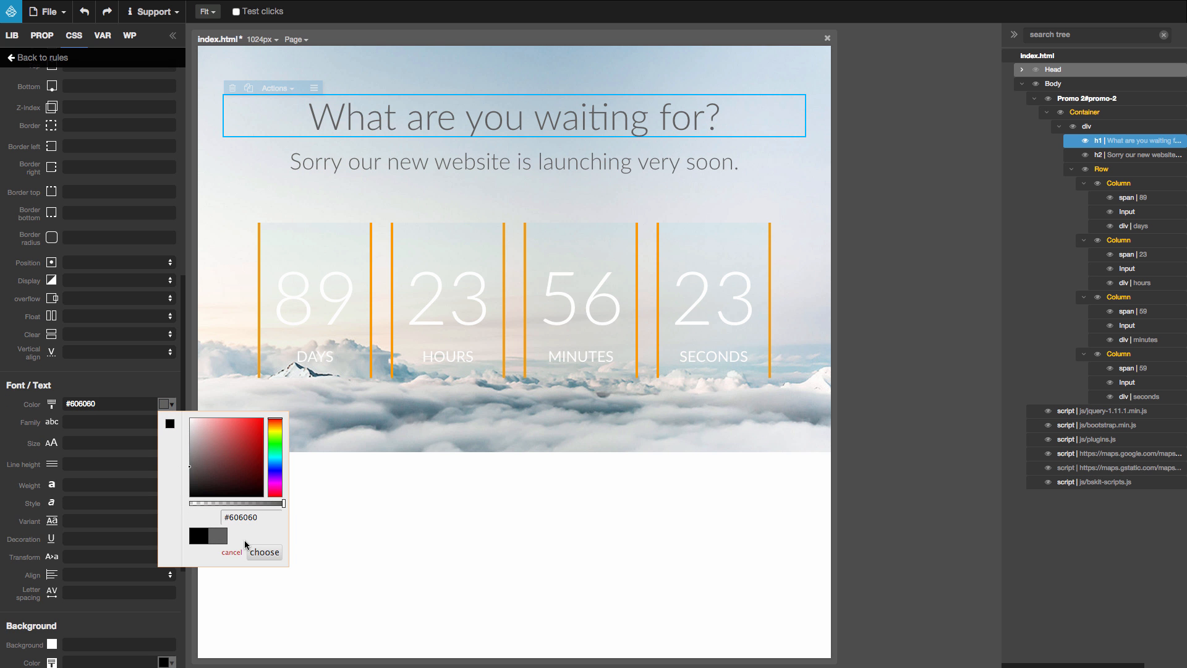
pyautogui.click(266, 551)
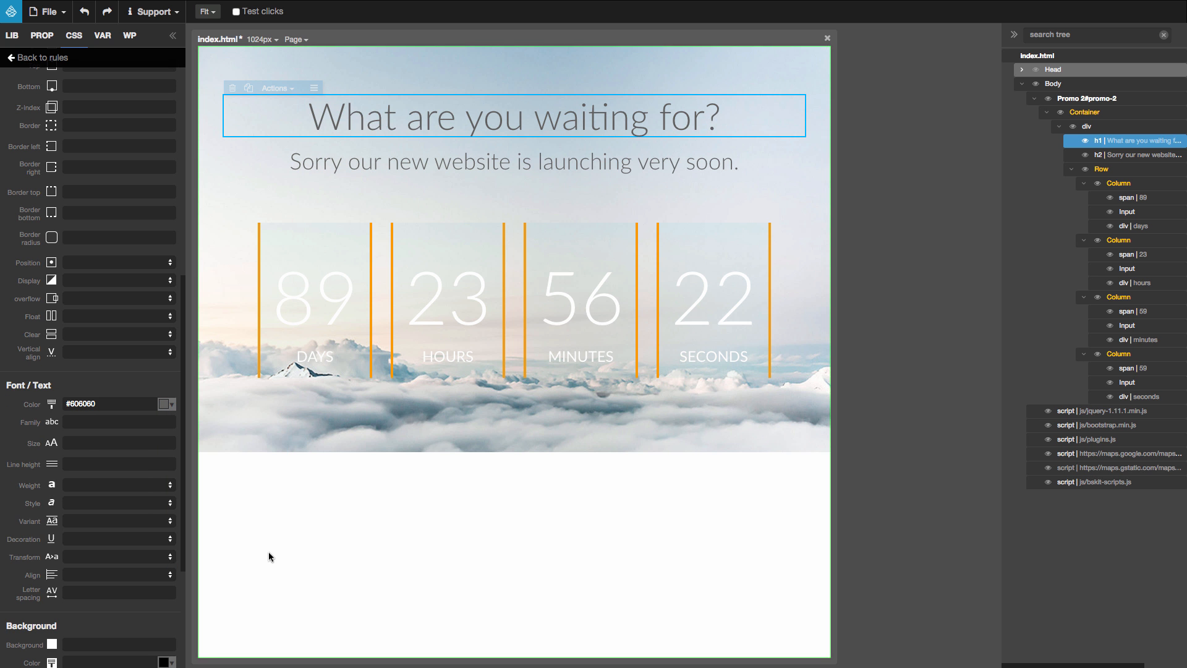
pyautogui.click(52, 61)
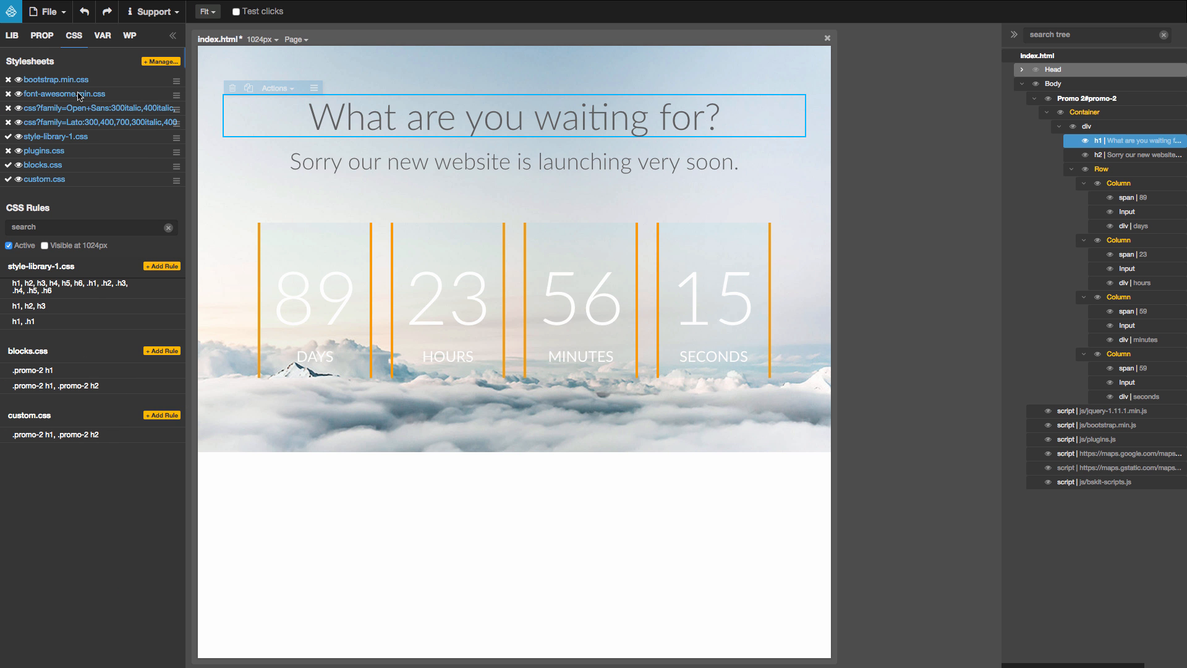
# Copy the days column's ".promo-2 .countDown .countDown-wrap" selector from blocks.css and create a new custom.css rule with it
pyautogui.click(261, 240)
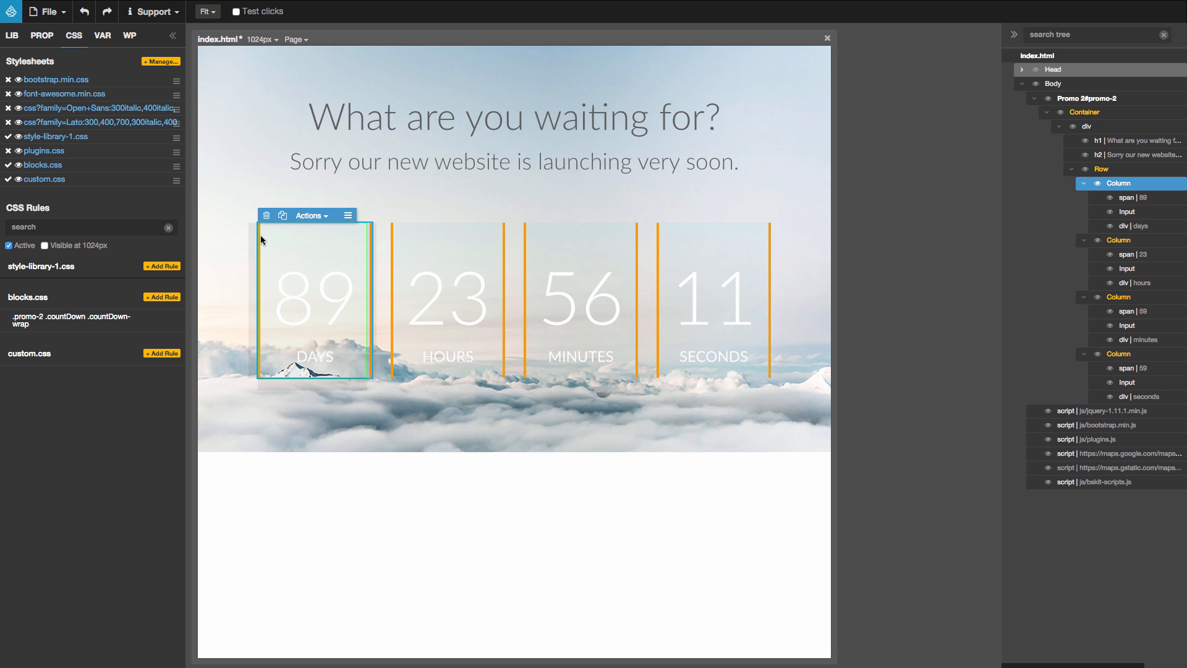
pyautogui.moveTo(149, 320)
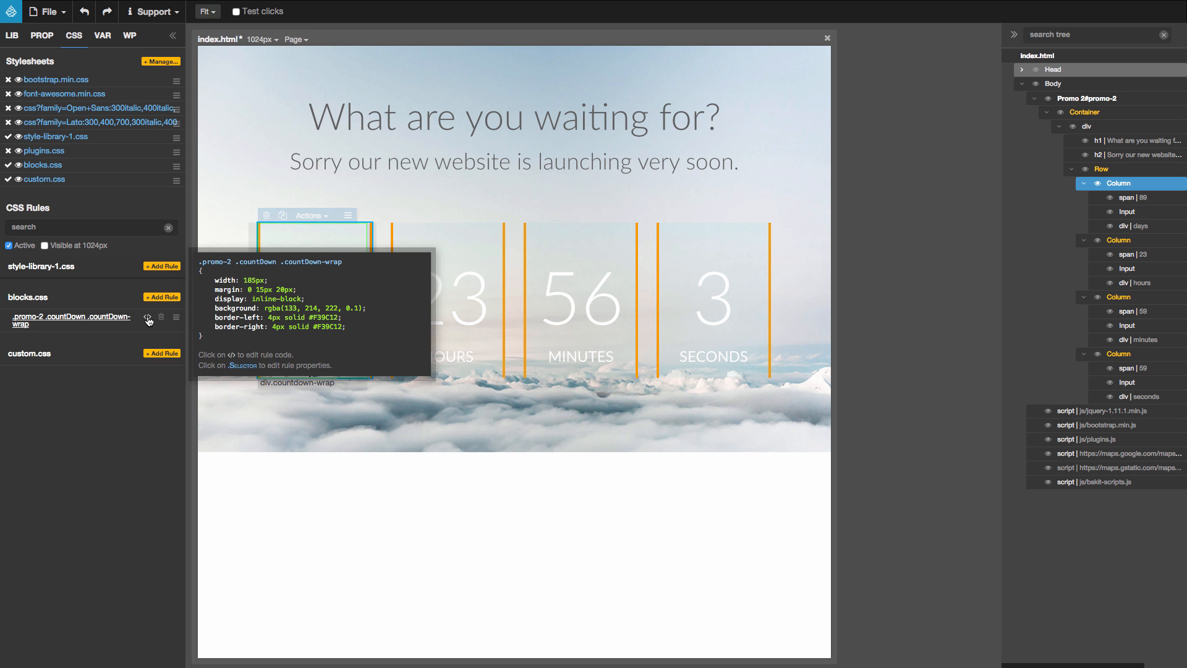
pyautogui.click(147, 318)
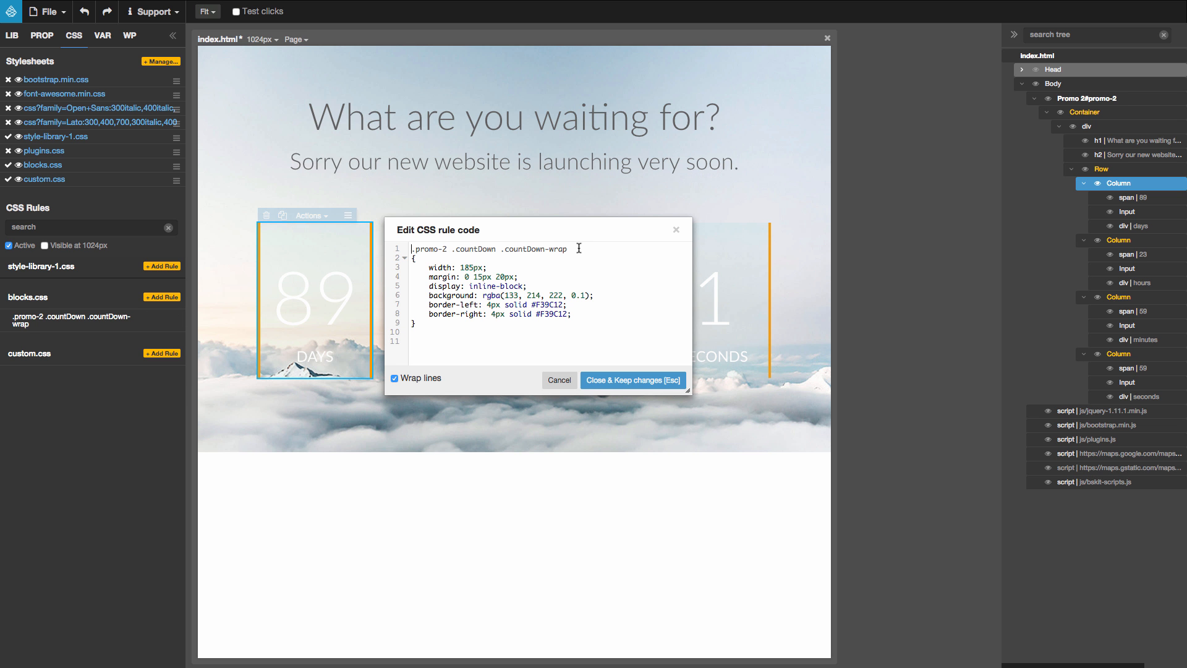
pyautogui.moveTo(579, 247); pyautogui.dragTo(411, 250)
pyautogui.hotkey('ctrl', 'c')
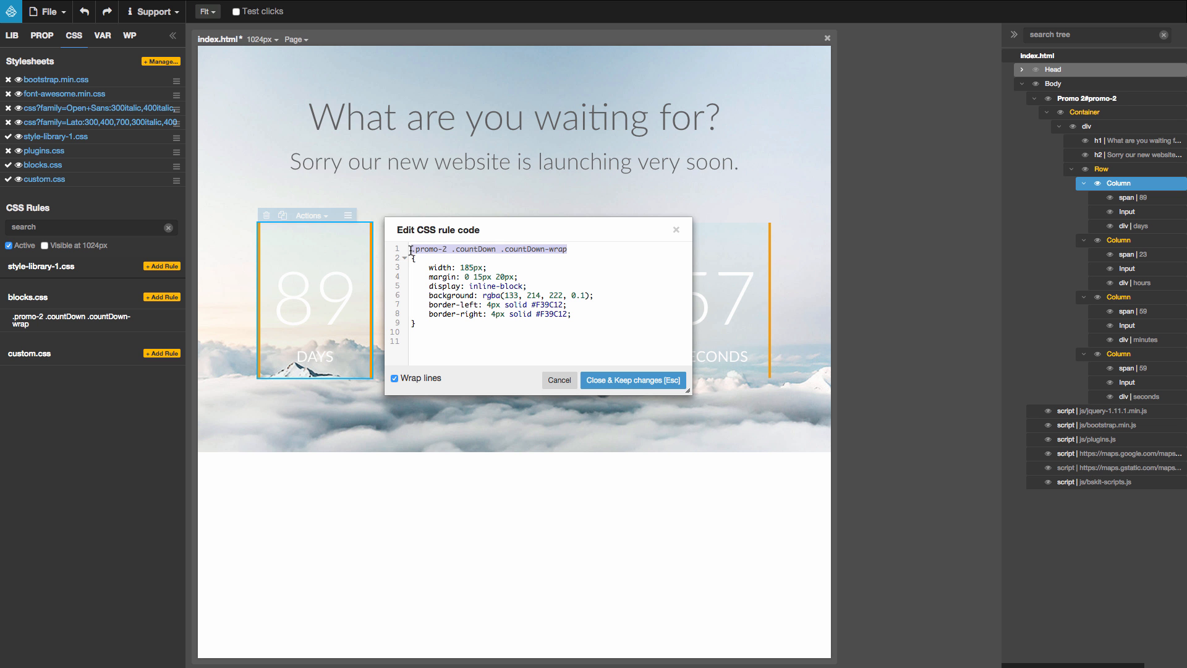
pyautogui.click(561, 378)
pyautogui.click(166, 353)
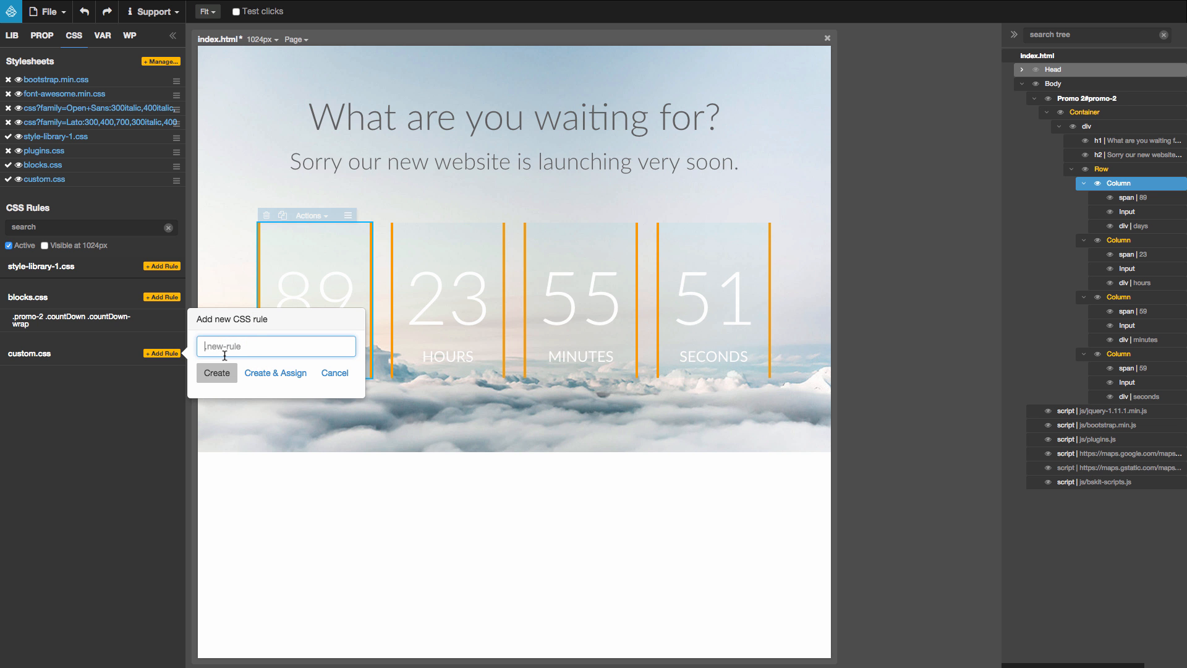
pyautogui.hotkey('ctrl', 'v')
pyautogui.click(227, 372)
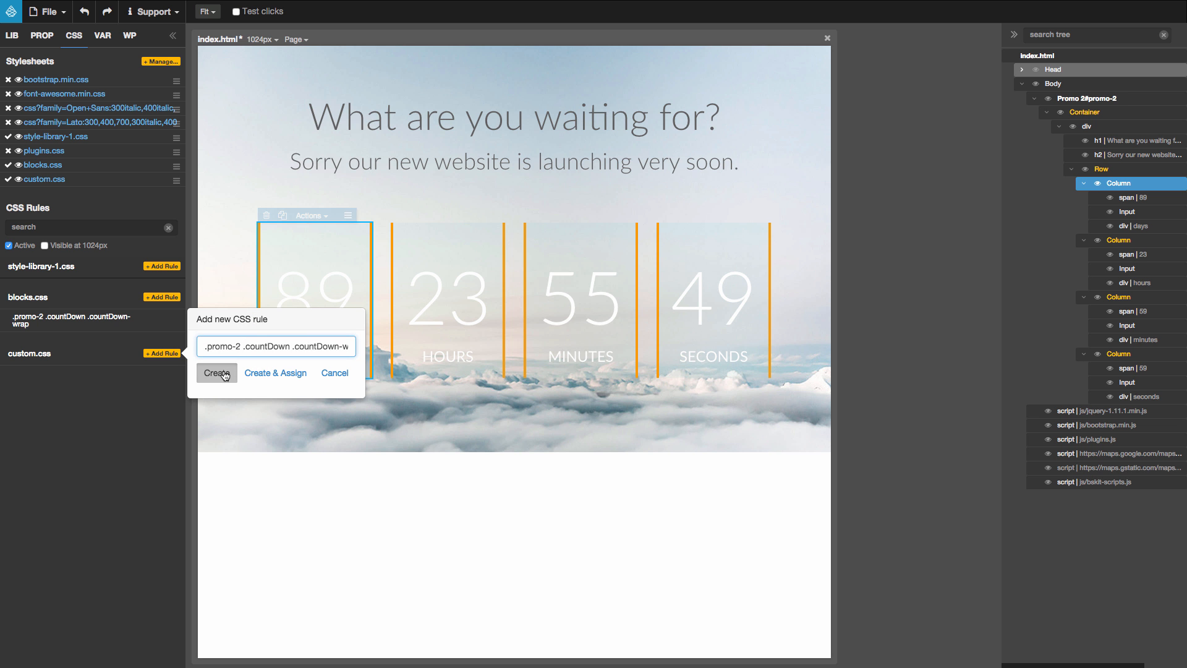
# Set the left and right borders of the new countdown rule to 4px solid #fff and return to the rules list
pyautogui.scroll(-10, 158, 369)
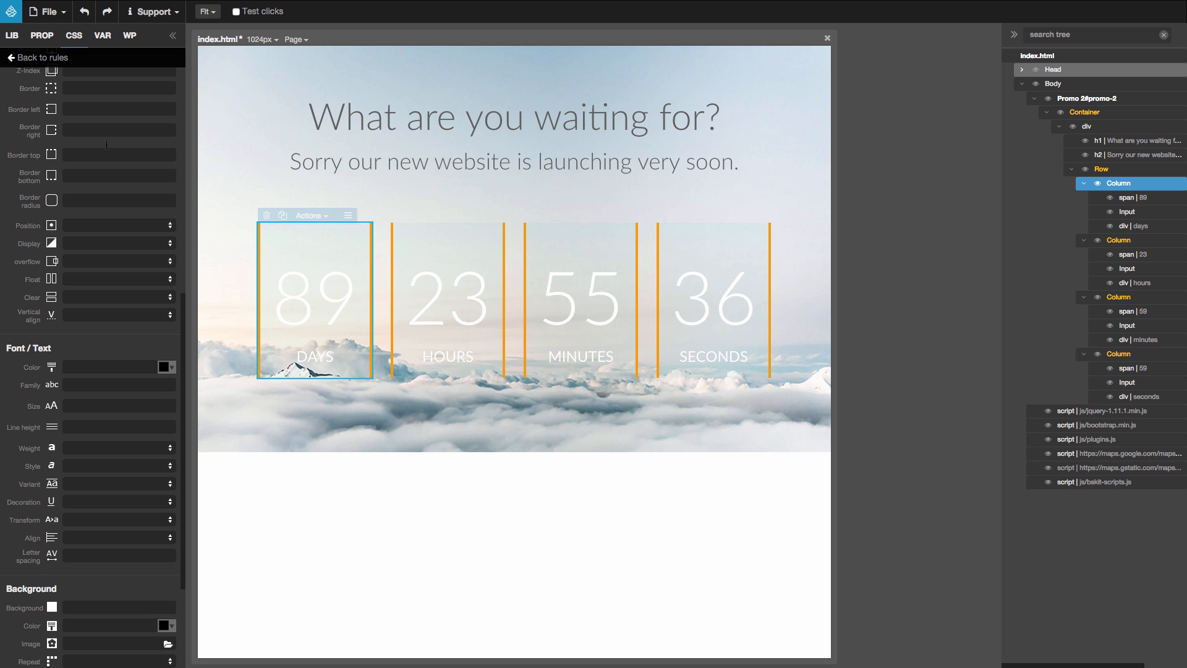
pyautogui.click(93, 108)
pyautogui.write('4x solid ')
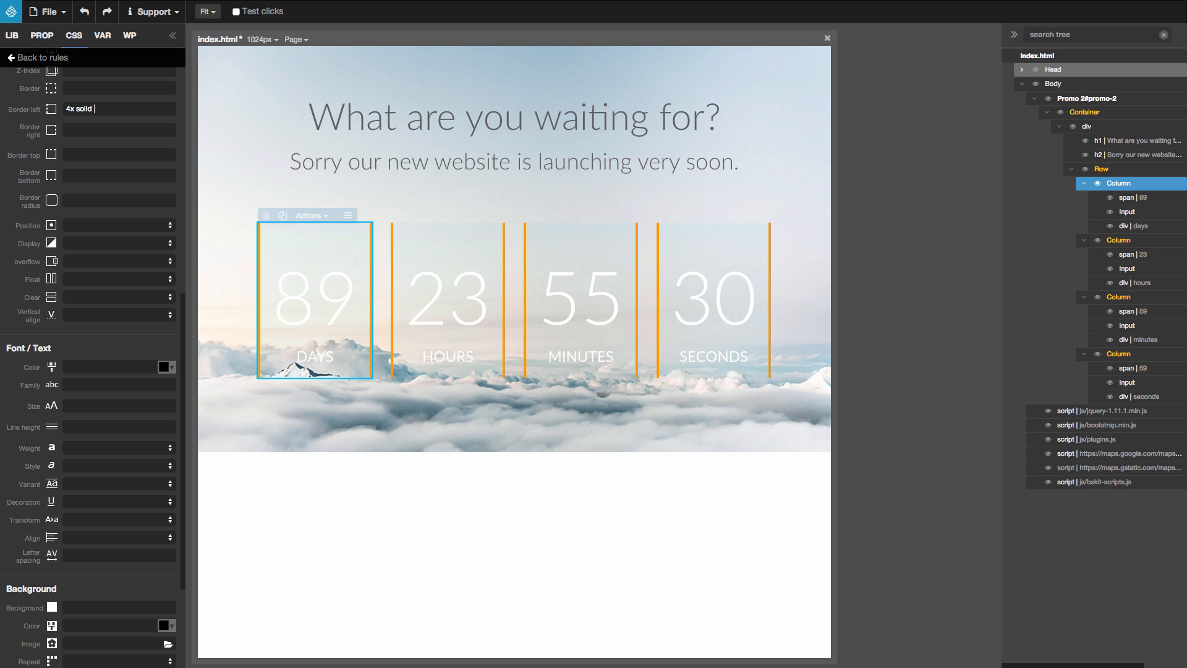
pyautogui.write('#fff')
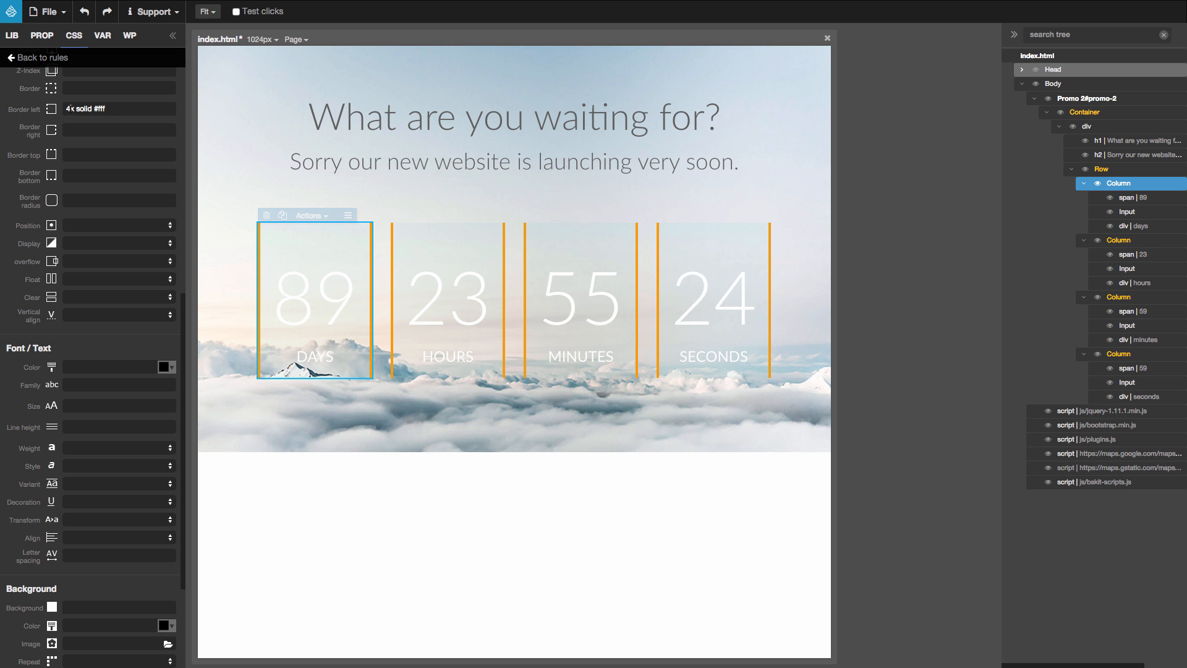
pyautogui.write('p')
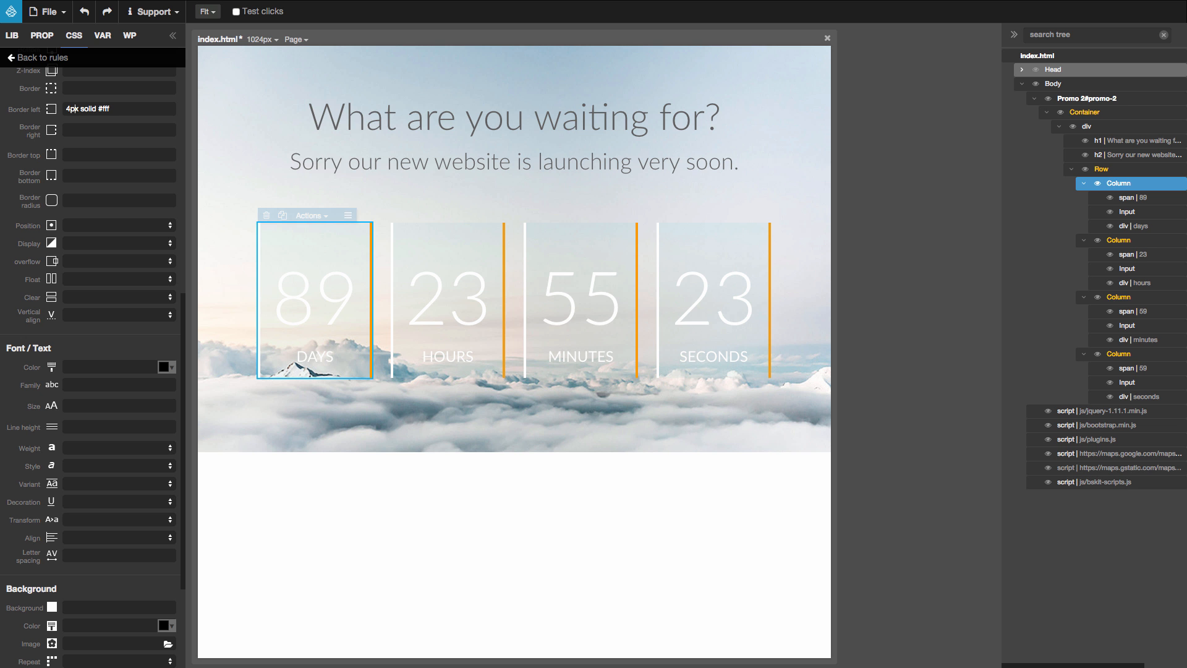
pyautogui.click(79, 129)
pyautogui.write('4px solid #fff')
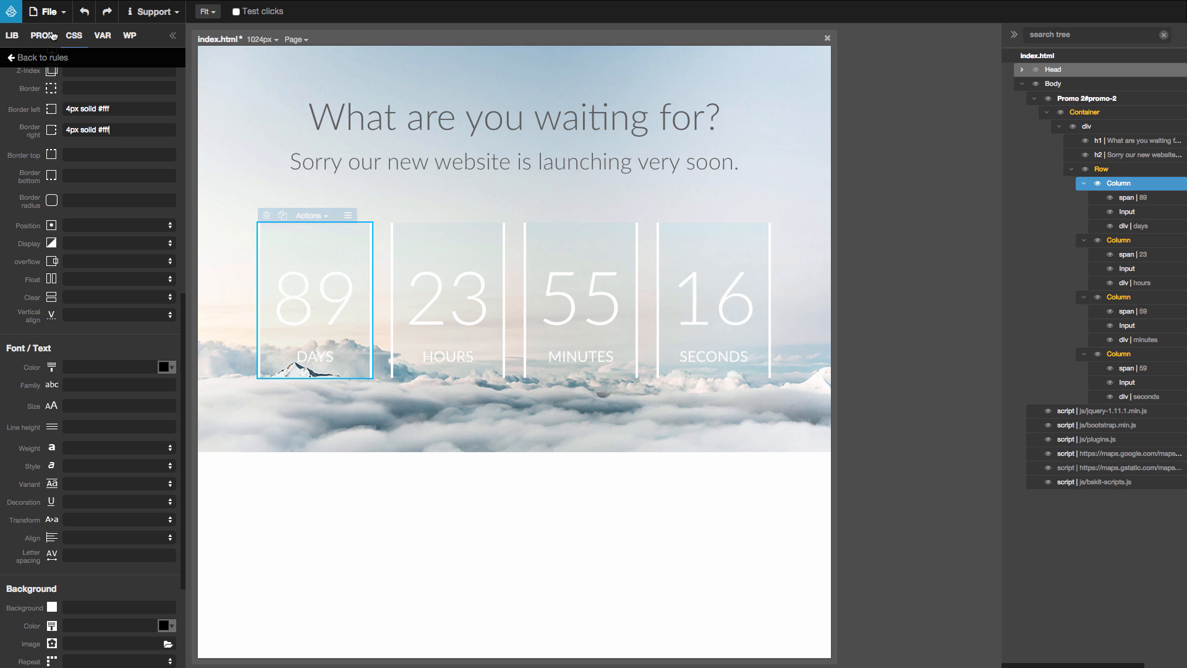
pyautogui.click(47, 58)
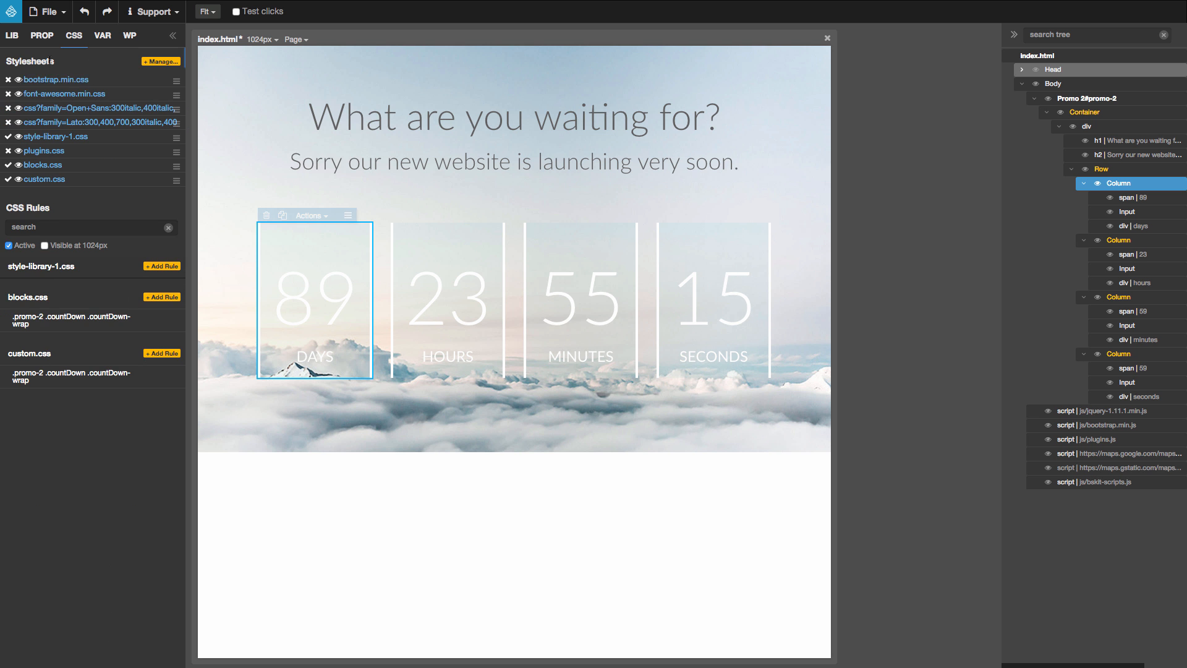
# Copy the days number's ".promo-2 .countDown .digits" selector from its blocks.css rule and create a new custom.css rule with it
pyautogui.click(305, 297)
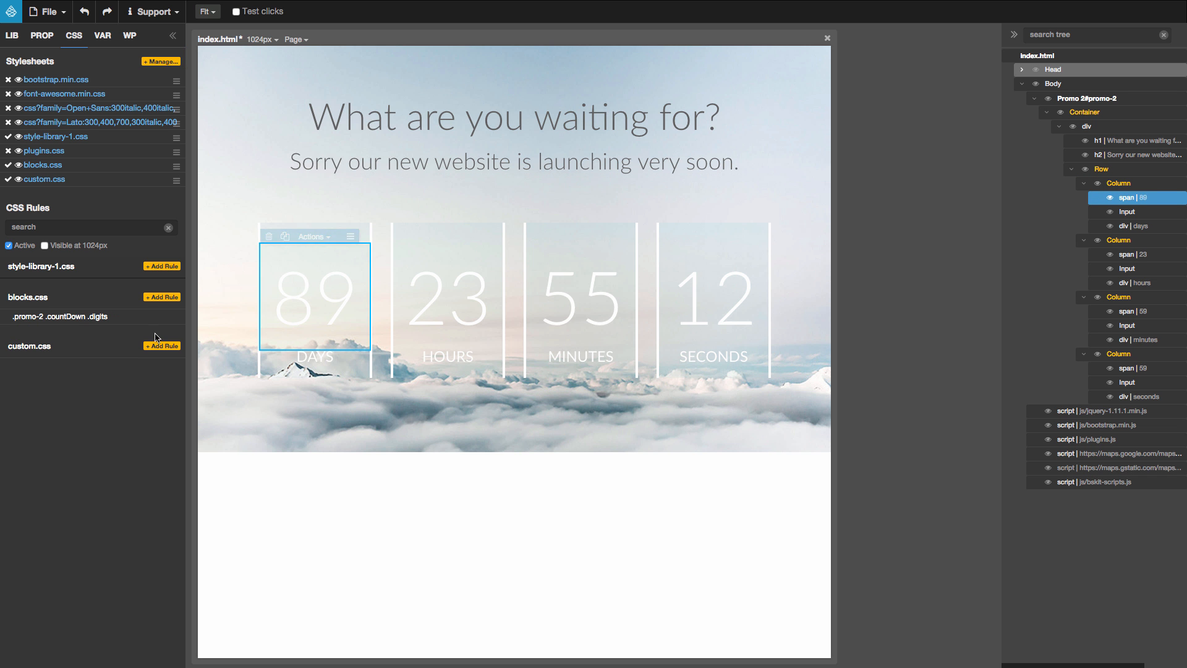
pyautogui.moveTo(147, 318)
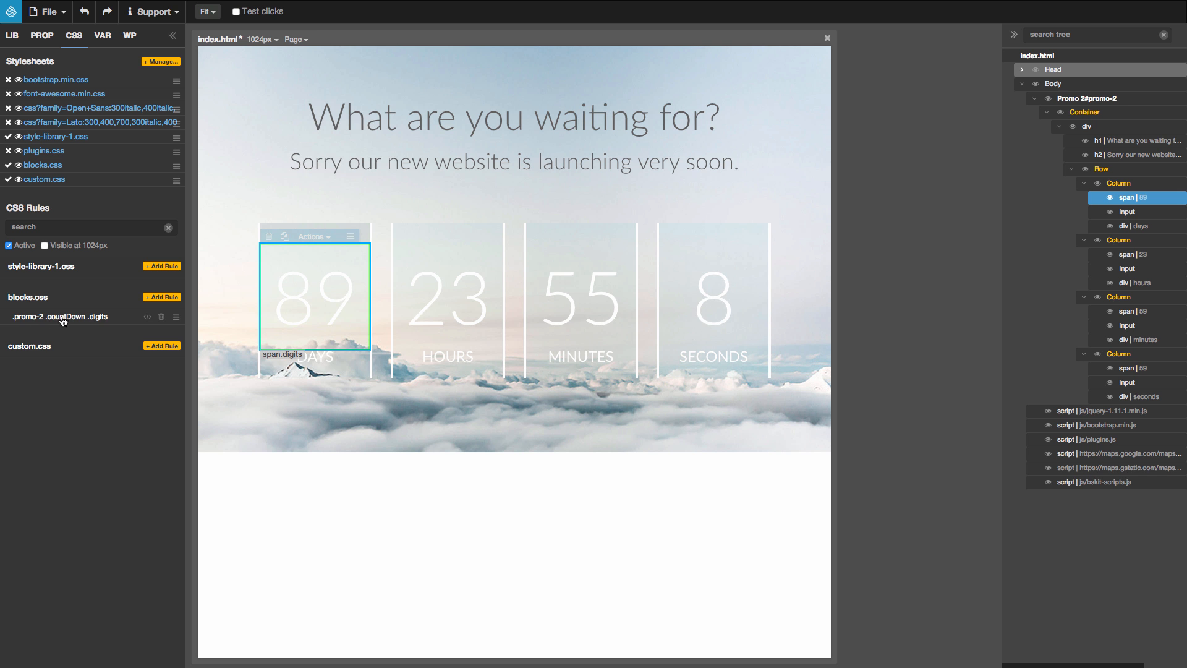
pyautogui.click(148, 317)
pyautogui.moveTo(533, 249); pyautogui.dragTo(406, 252)
pyautogui.hotkey('ctrl', 'c')
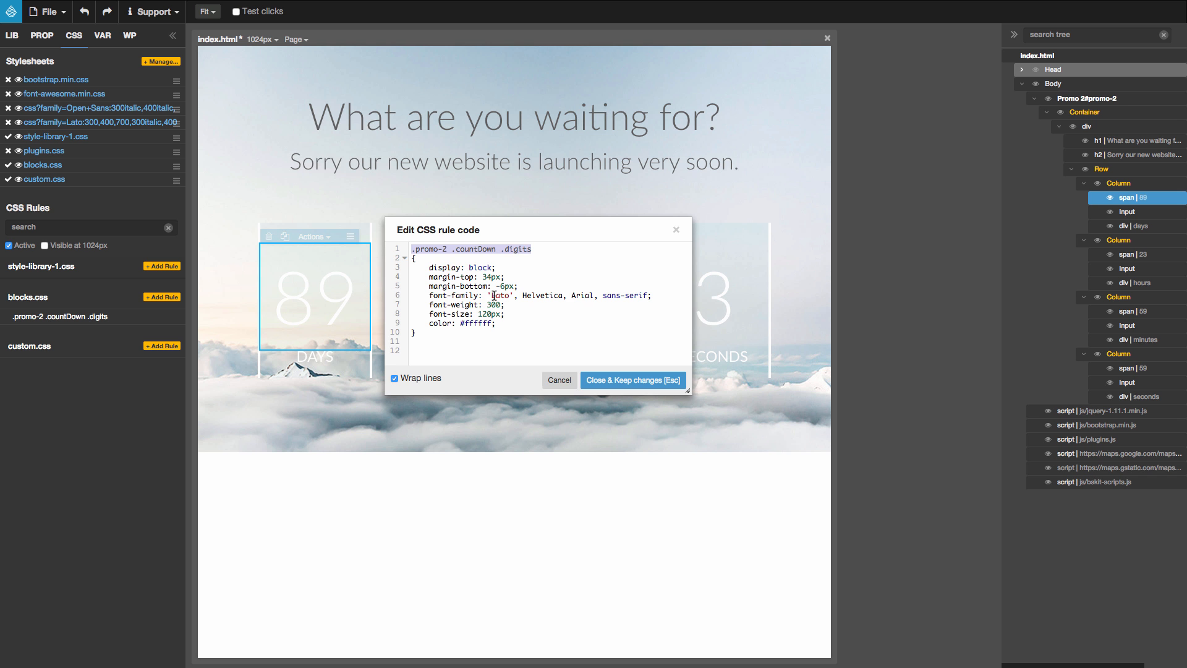
pyautogui.click(547, 380)
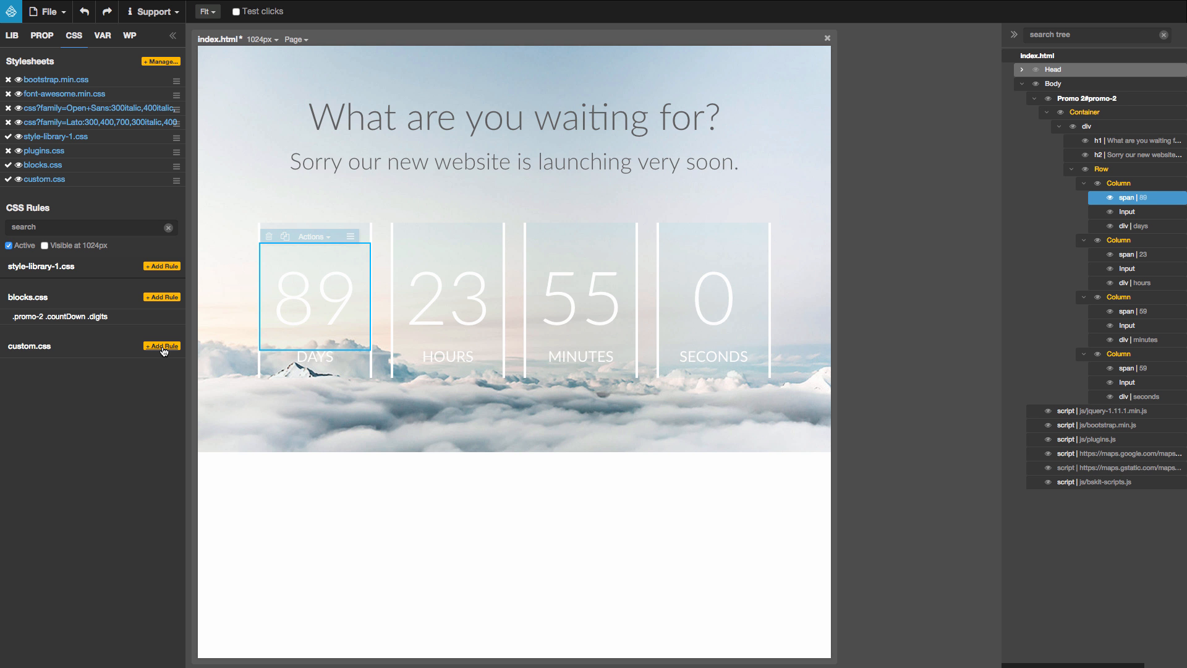
pyautogui.click(165, 352)
pyautogui.hotkey('ctrl', 'v')
pyautogui.click(211, 365)
# Set the font color of the new digits rule to #21b1c5 and return to the rules list
pyautogui.scroll(-5, 142, 344)
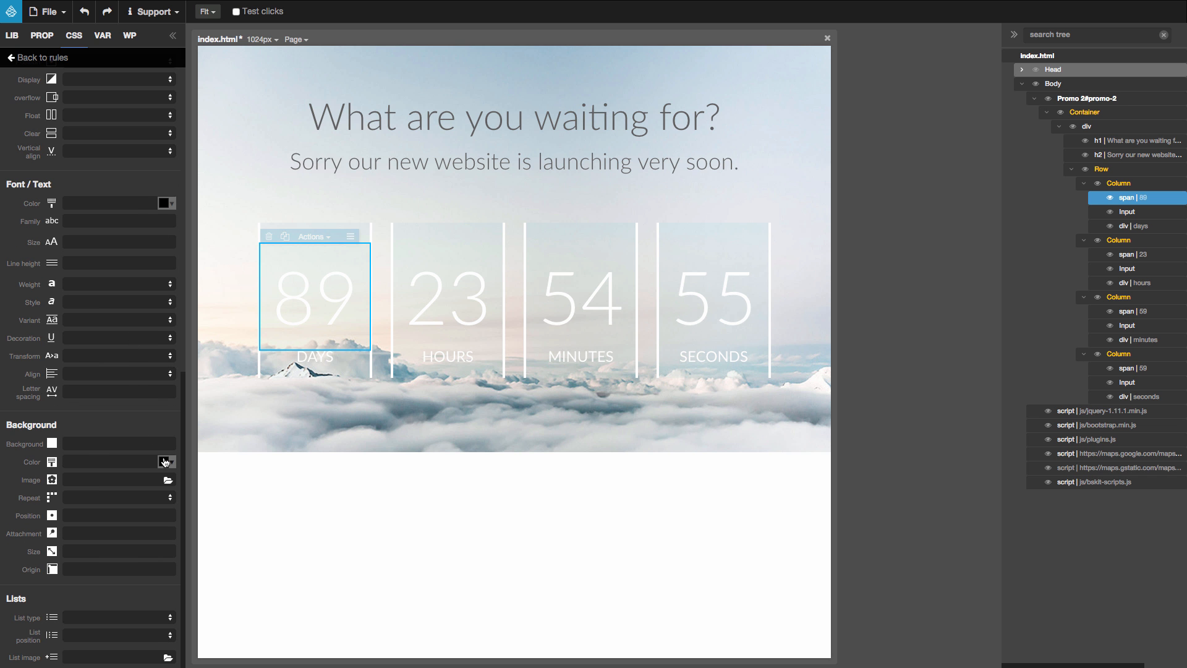
pyautogui.click(165, 203)
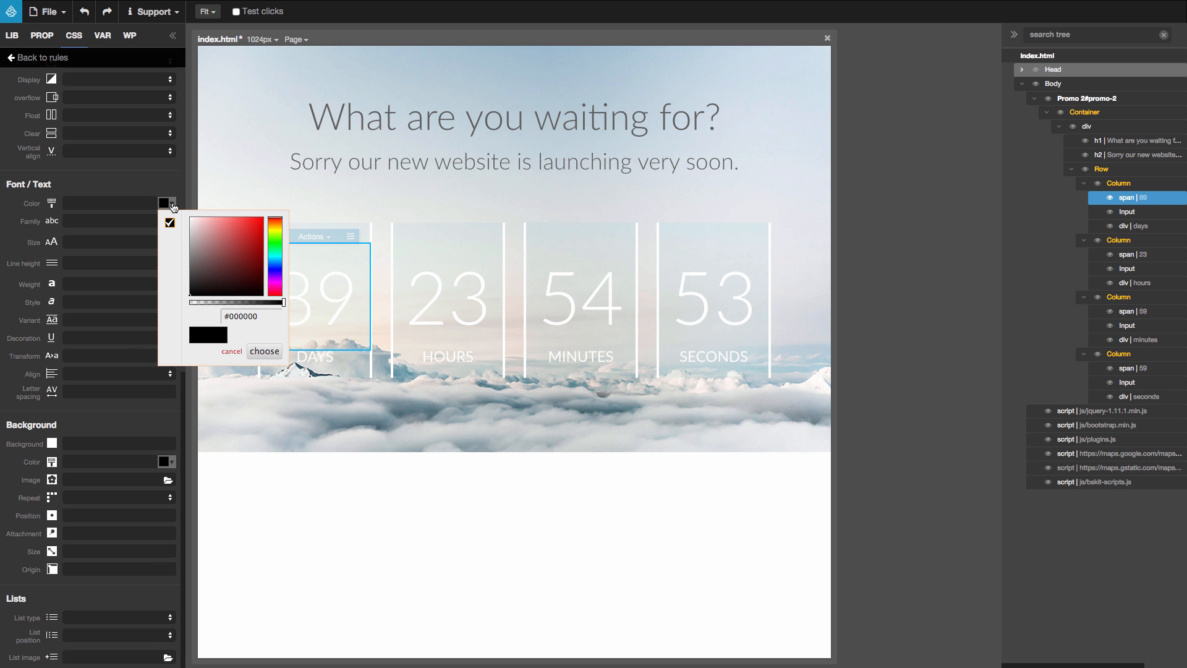
pyautogui.moveTo(274, 229); pyautogui.dragTo(252, 238)
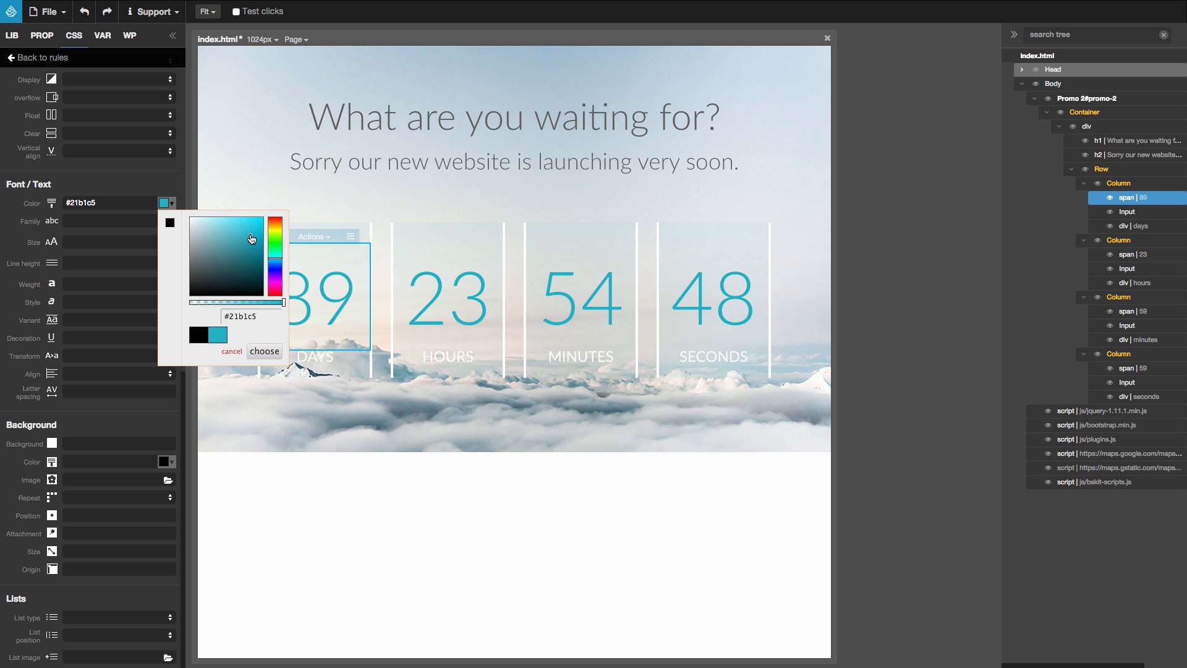
pyautogui.click(265, 351)
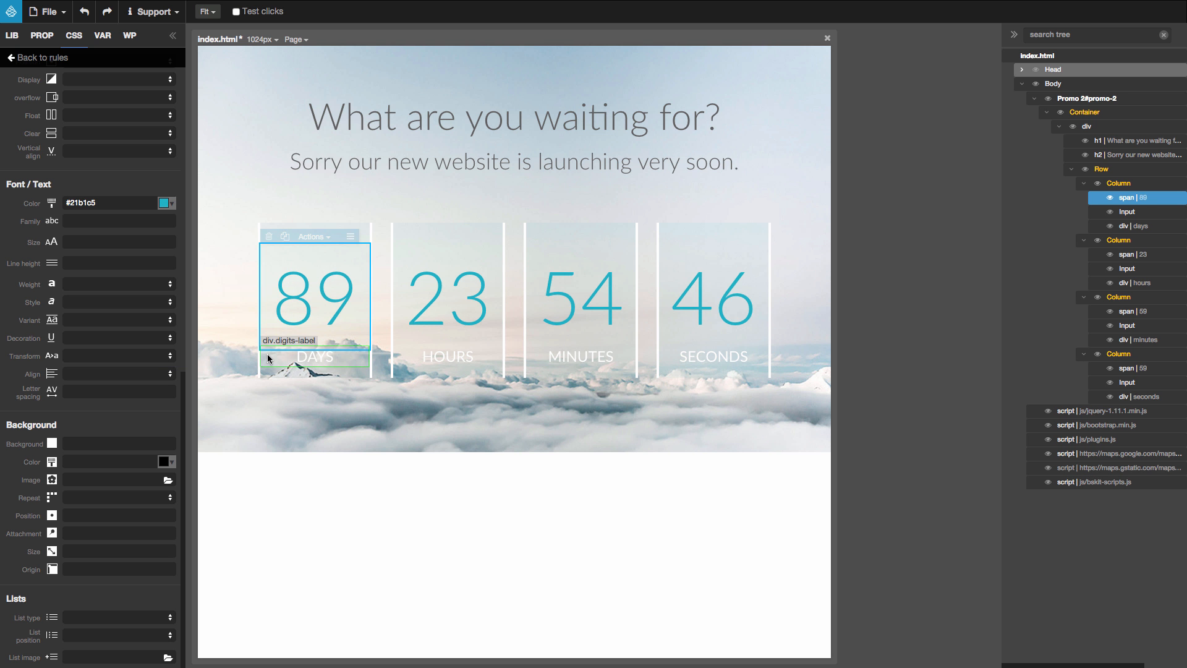
pyautogui.click(40, 57)
# Copy the days label's ".promo-2 .countDown .digits-label" selector from blocks.css and create a new custom.css rule with it
pyautogui.click(314, 354)
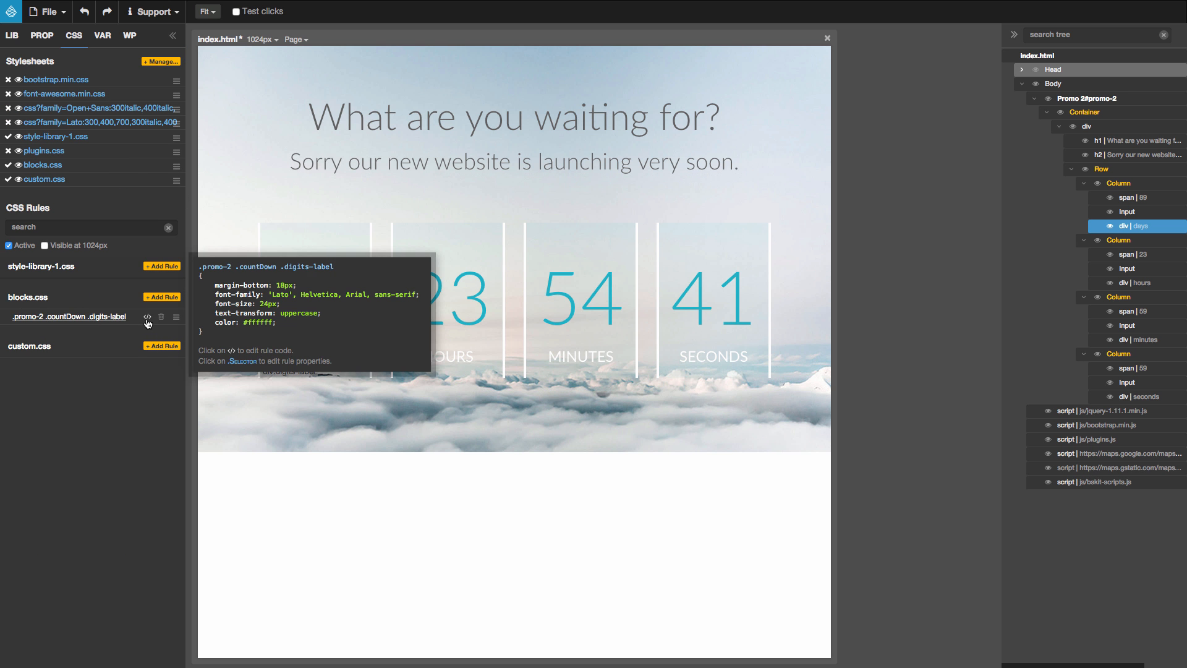
pyautogui.click(148, 319)
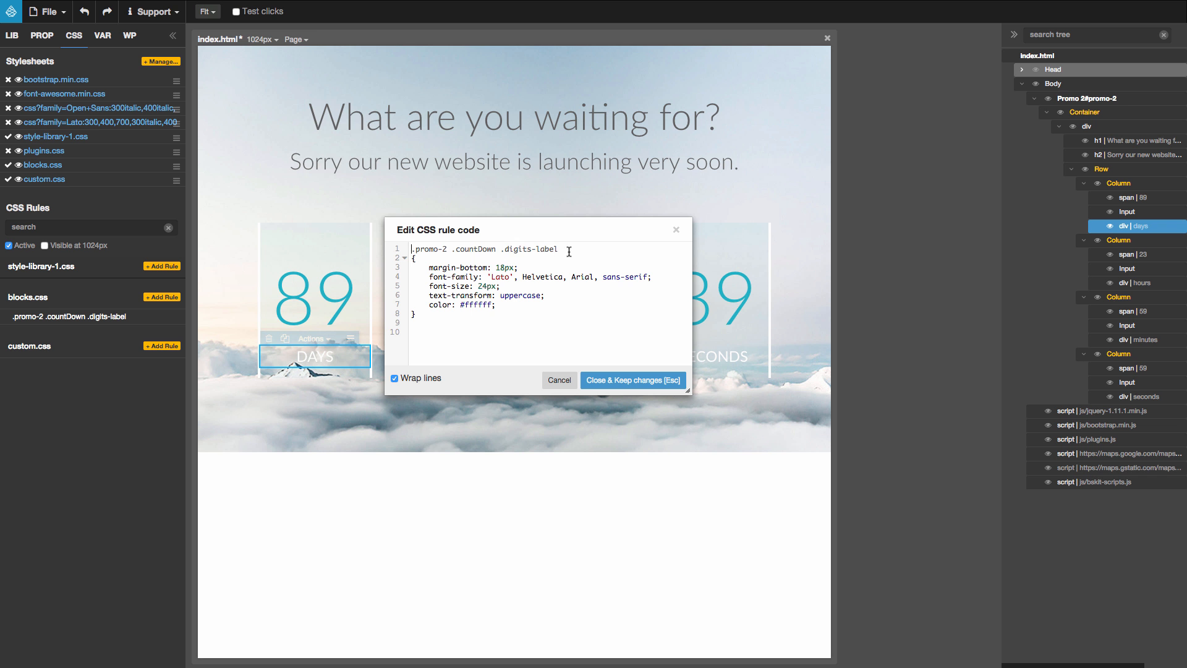
pyautogui.moveTo(569, 253); pyautogui.dragTo(450, 242)
pyautogui.press('super+c')
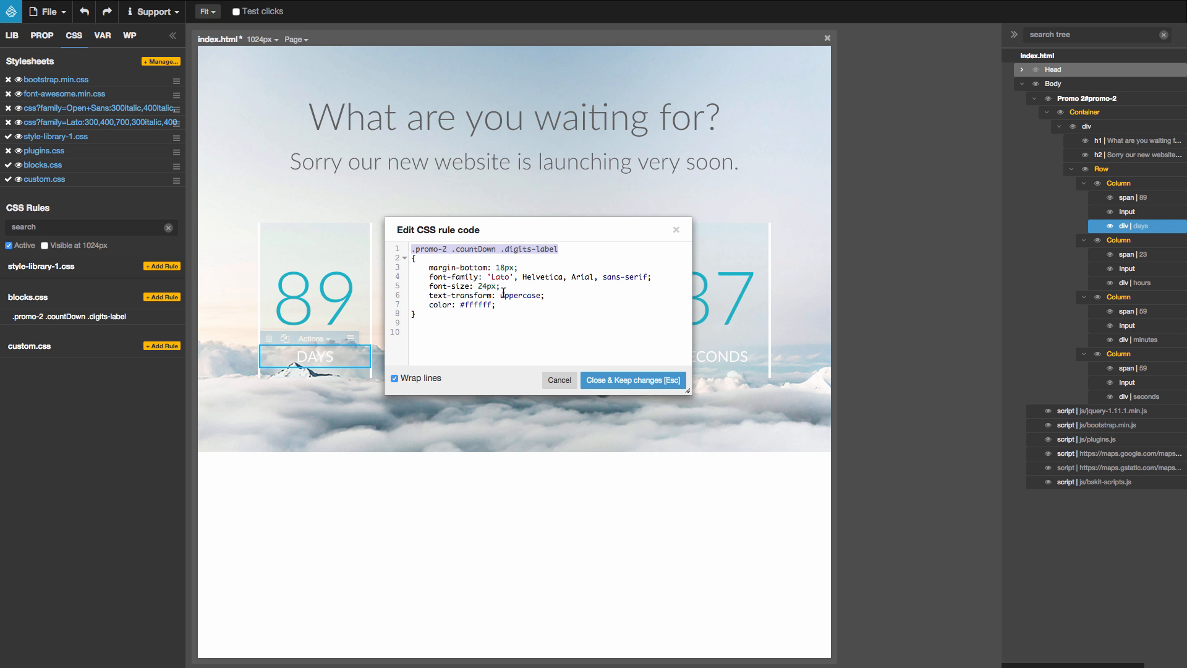
pyautogui.click(559, 380)
pyautogui.click(162, 346)
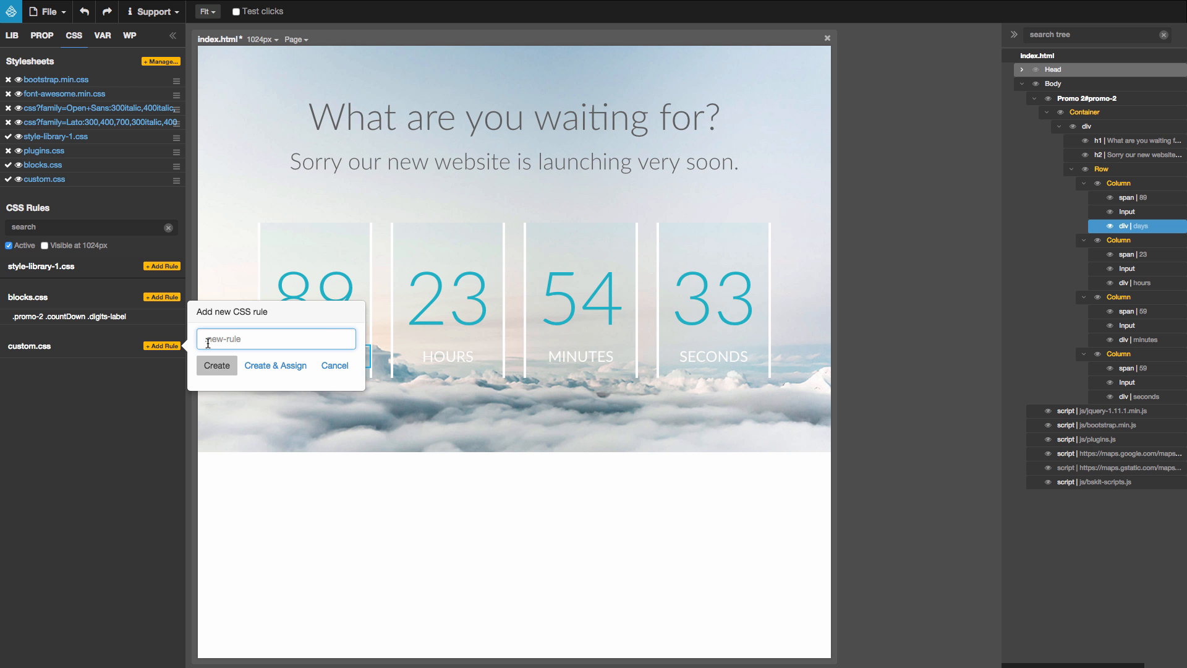
pyautogui.press('super+v')
pyautogui.click(217, 365)
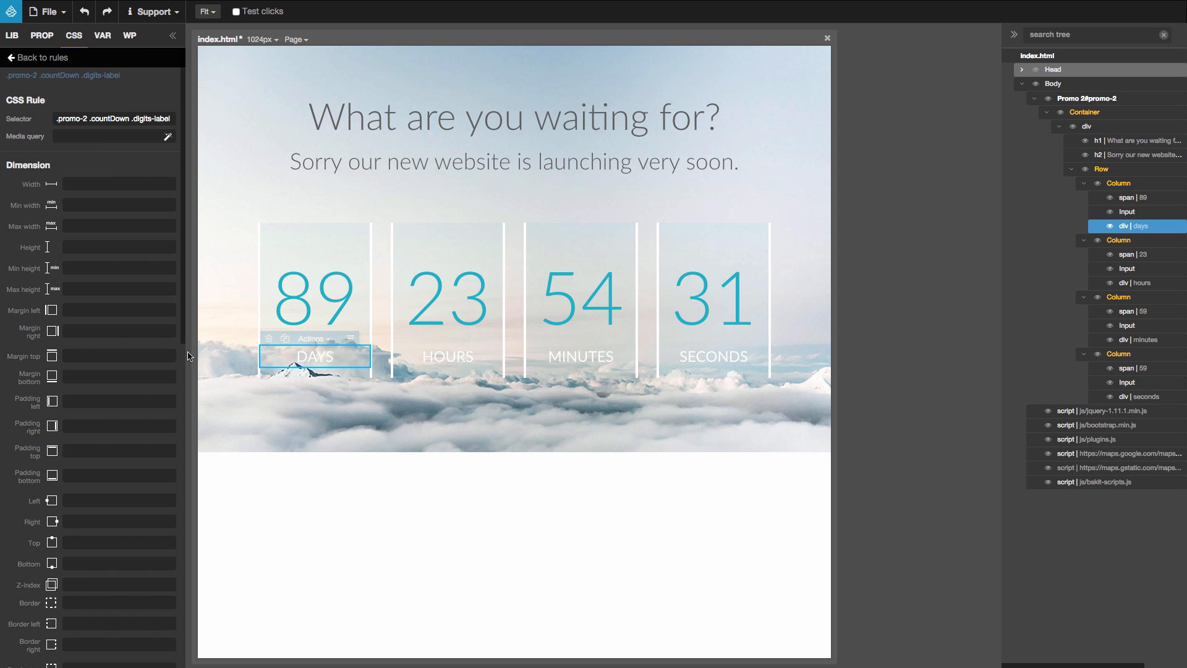
# Set the font color of the new digits-label rule to #8b8b8b and return to the rules list
pyautogui.scroll(-10, 118, 331)
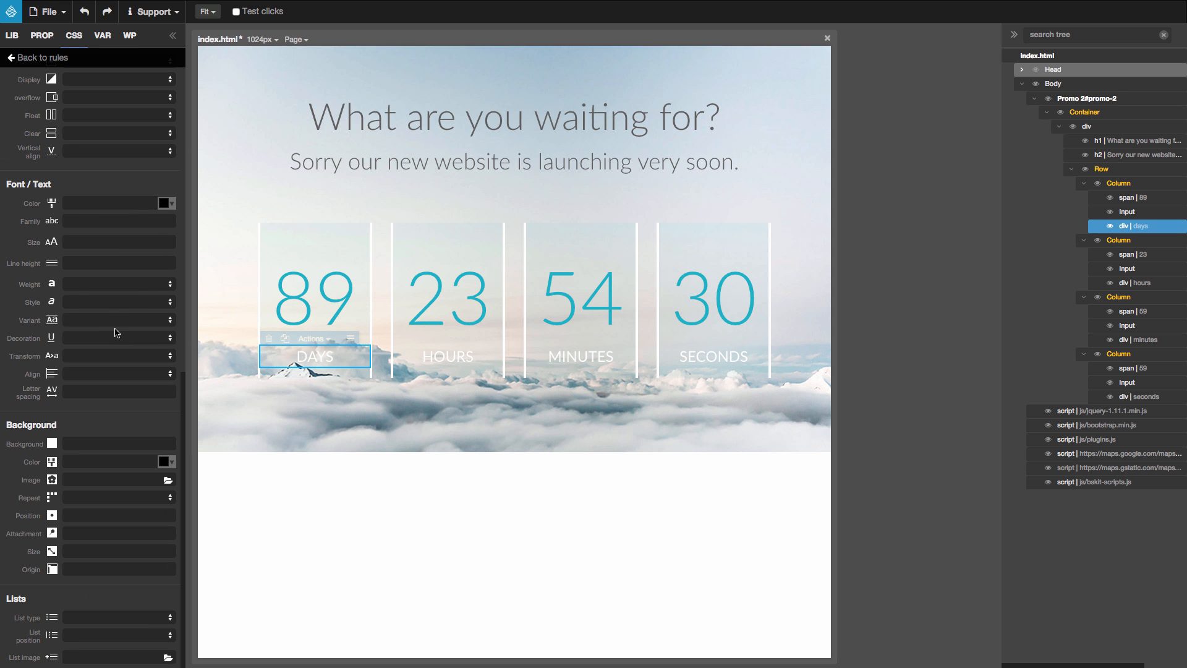
pyautogui.click(164, 204)
pyautogui.moveTo(240, 263); pyautogui.dragTo(167, 256)
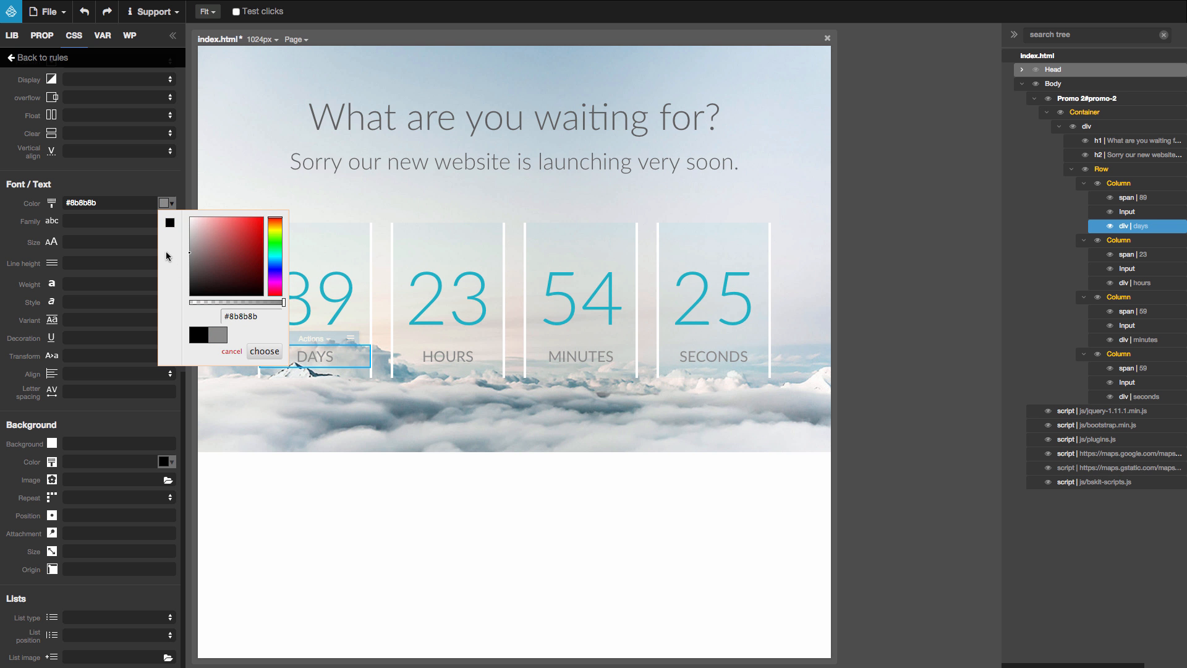
pyautogui.click(265, 351)
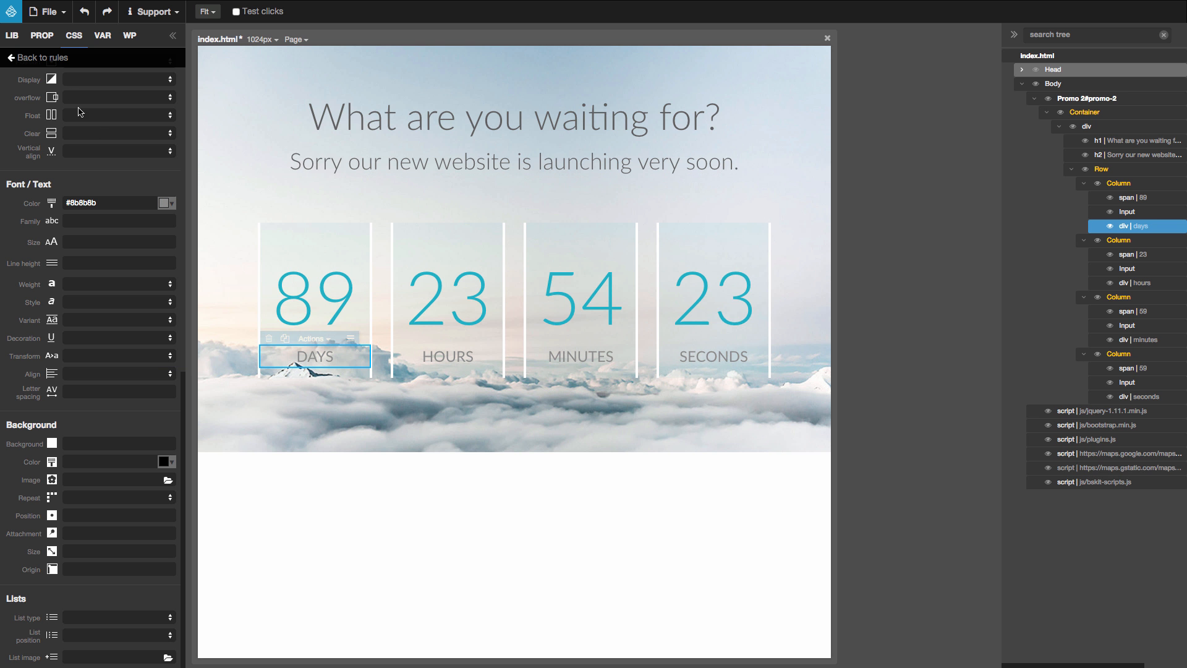
pyautogui.click(44, 57)
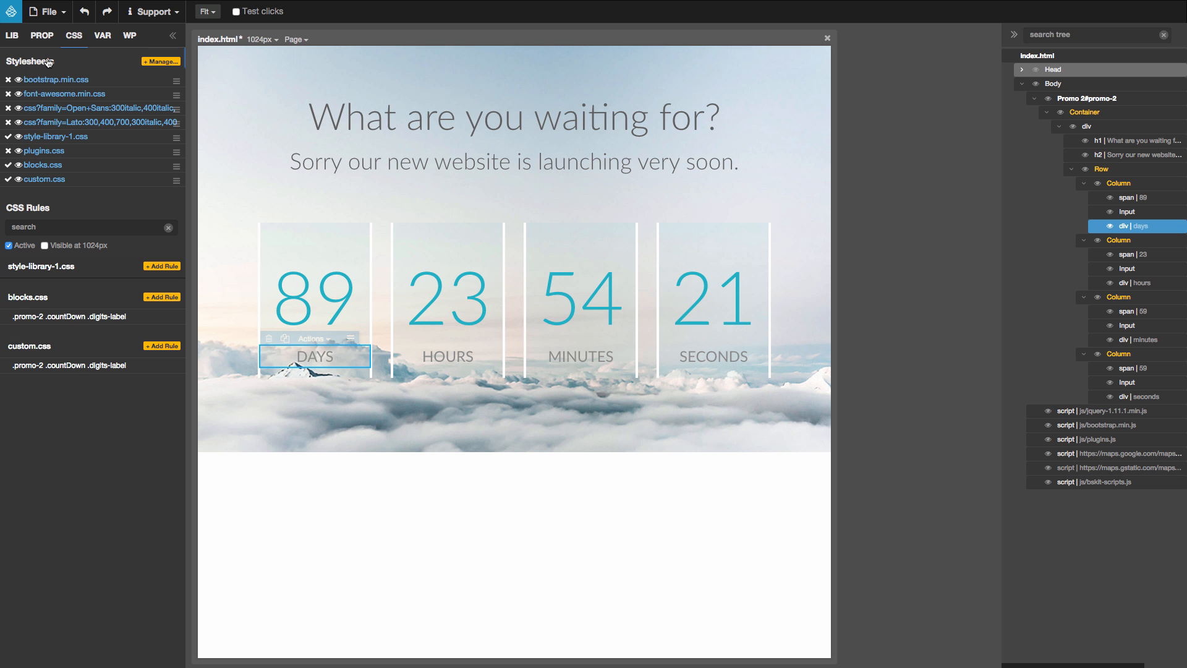